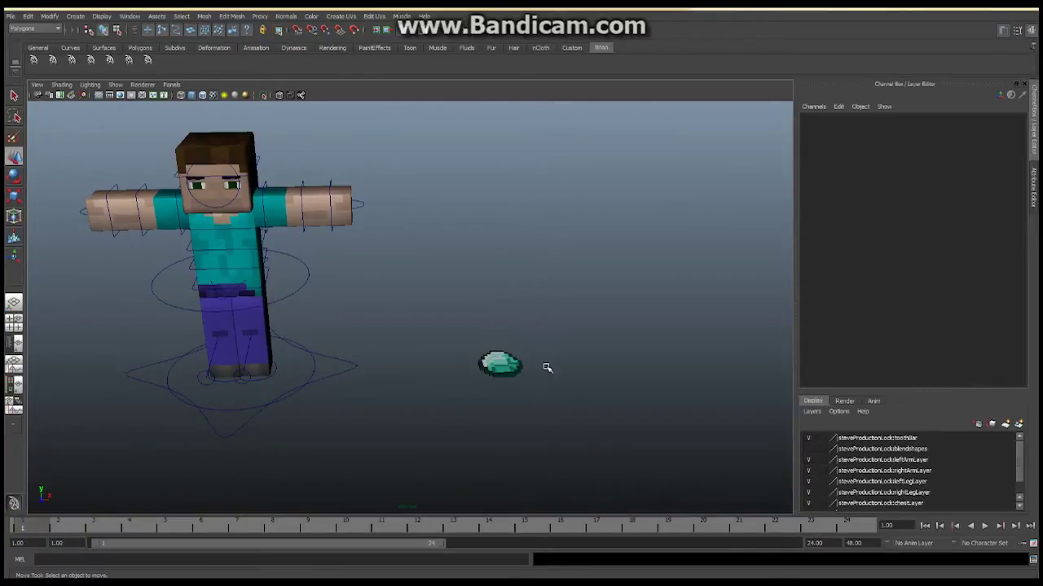
Orbit to a lower, frontal view and select the pixel-art diamond mesh.
{"action": "mouse_move", "coordinate": [544, 366]}
{"action": "left_mouse_down", "text": "alt"}
{"action": "mouse_move", "coordinate": [400, 314]}
{"action": "mouse_move", "coordinate": [447, 340]}
{"action": "mouse_move", "coordinate": [415, 347]}
{"action": "mouse_move", "coordinate": [481, 363]}
{"action": "mouse_move", "coordinate": [505, 356]}
{"action": "mouse_move", "coordinate": [484, 319]}
{"action": "mouse_move", "coordinate": [468, 342]}
{"action": "mouse_move", "coordinate": [494, 345]}
{"action": "mouse_move", "coordinate": [444, 360]}
{"action": "mouse_move", "coordinate": [430, 385]}
{"action": "mouse_move", "coordinate": [436, 330]}
{"action": "left_mouse_up", "text": "alt"}
{"action": "left_click", "coordinate": [436, 330]}
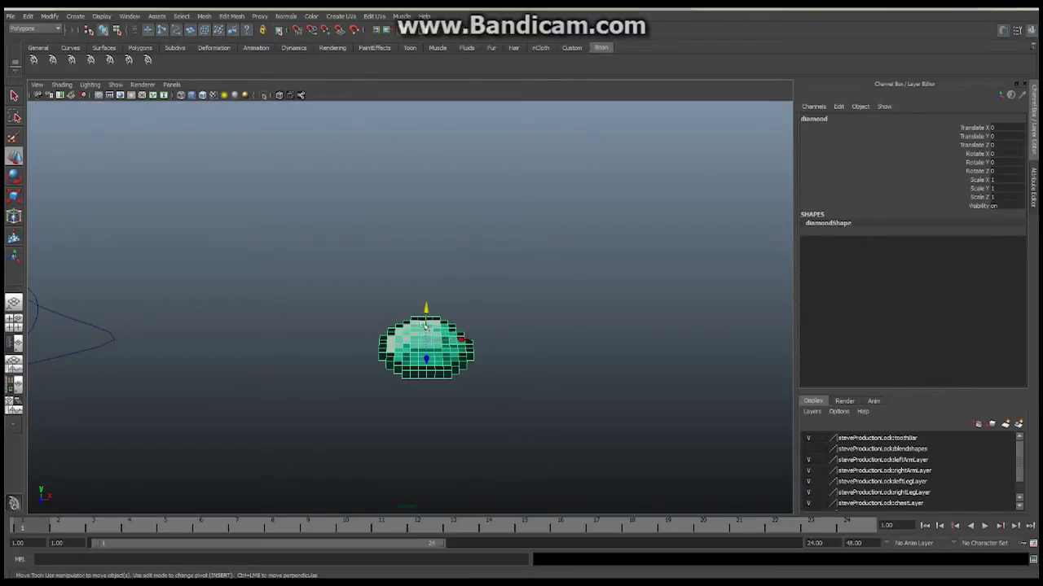
Delete the diamond's history with Edit > Delete by Type > History.
{"action": "left_click", "coordinate": [28, 17]}
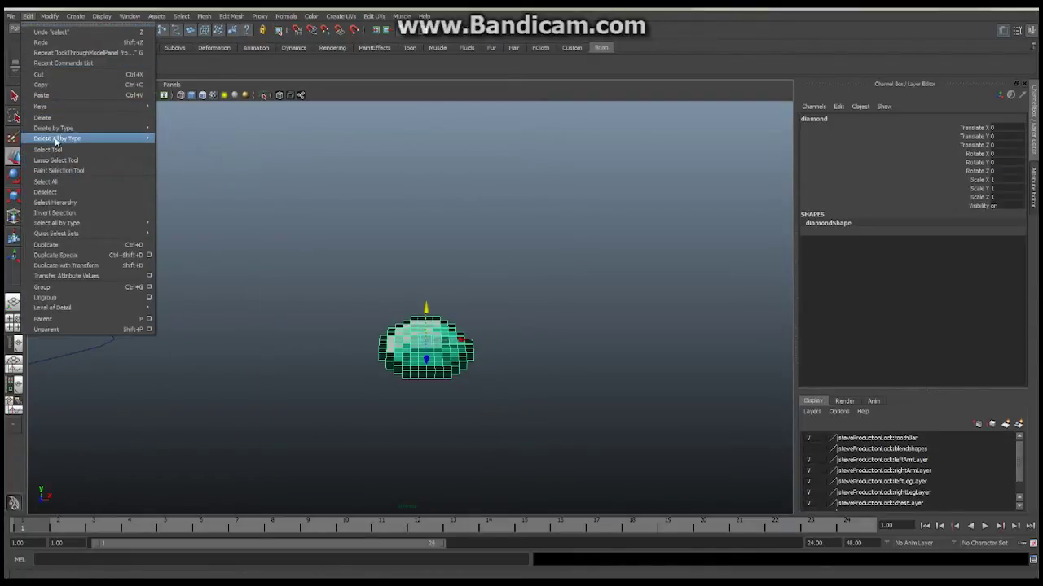
{"action": "mouse_move", "coordinate": [54, 128]}
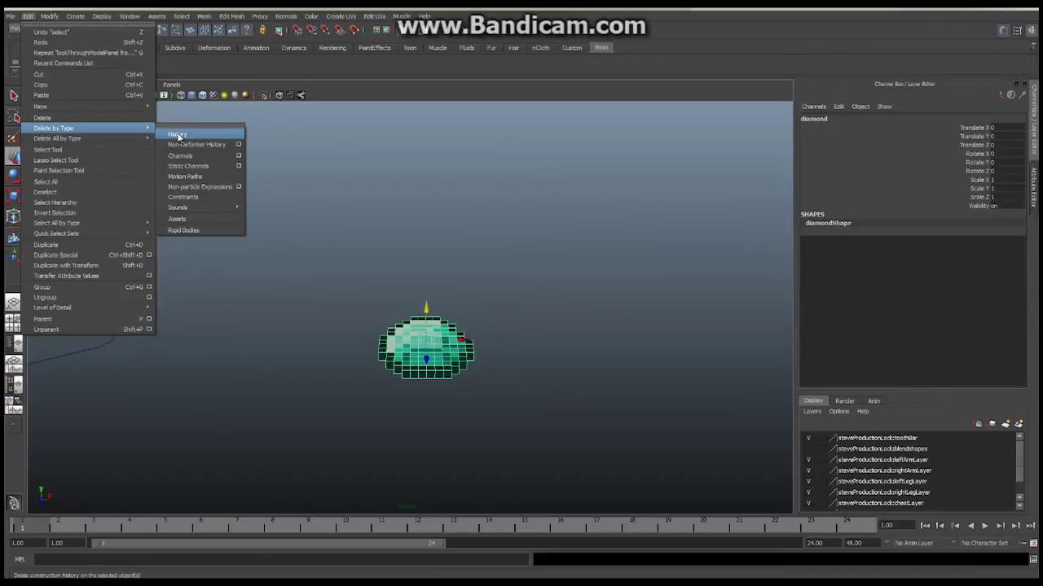
{"action": "left_click", "coordinate": [177, 135]}
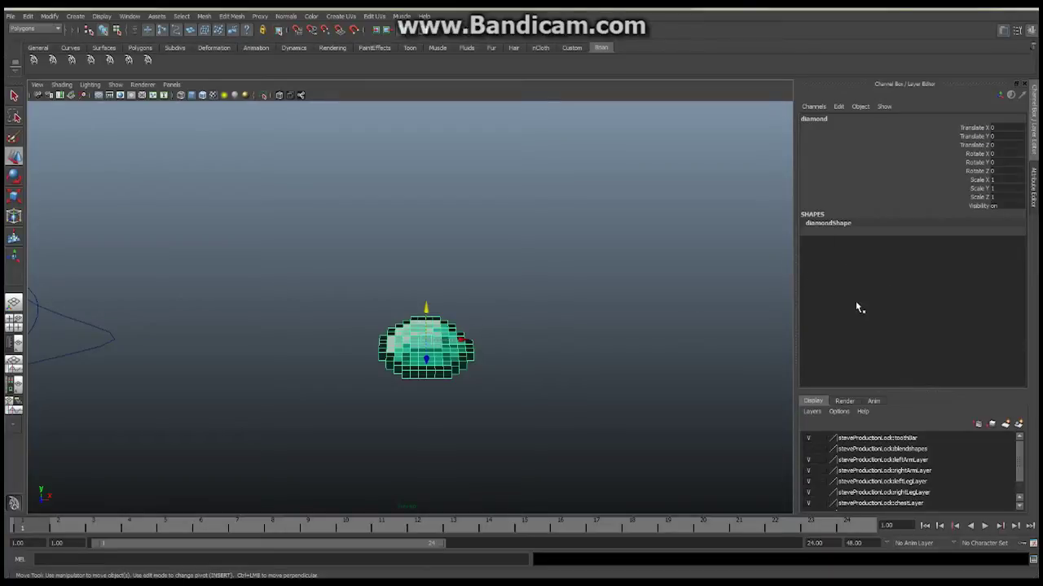
Freeze the diamond's current transformations.
{"action": "left_click", "coordinate": [50, 20]}
{"action": "left_click", "coordinate": [75, 54]}
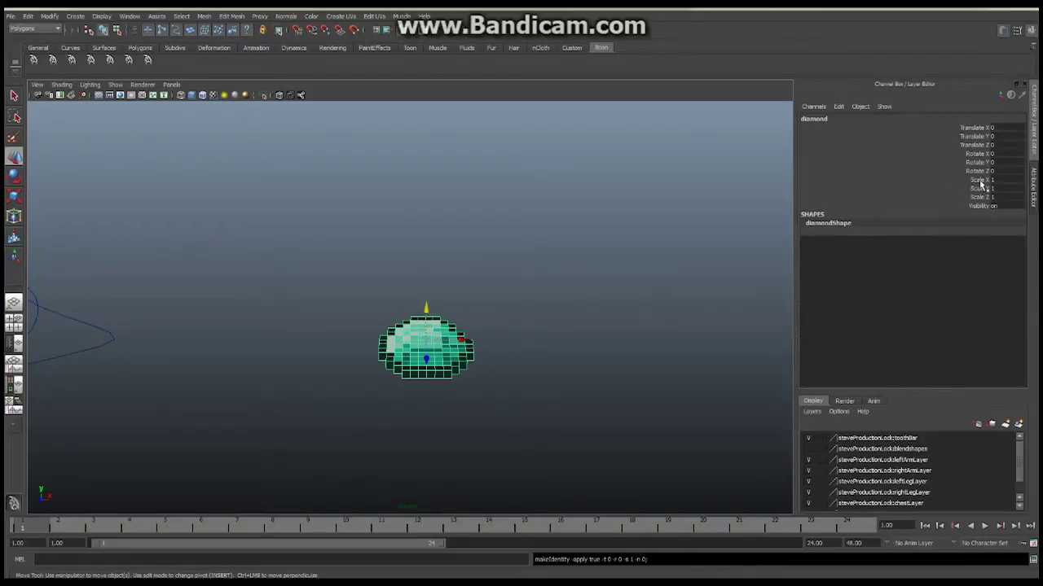
{"action": "mouse_move", "coordinate": [598, 369]}
{"action": "left_mouse_down", "text": "alt"}
{"action": "mouse_move", "coordinate": [399, 338]}
{"action": "mouse_move", "coordinate": [305, 291]}
{"action": "mouse_move", "coordinate": [391, 284]}
{"action": "mouse_move", "coordinate": [423, 353]}
{"action": "left_mouse_up", "text": "alt"}
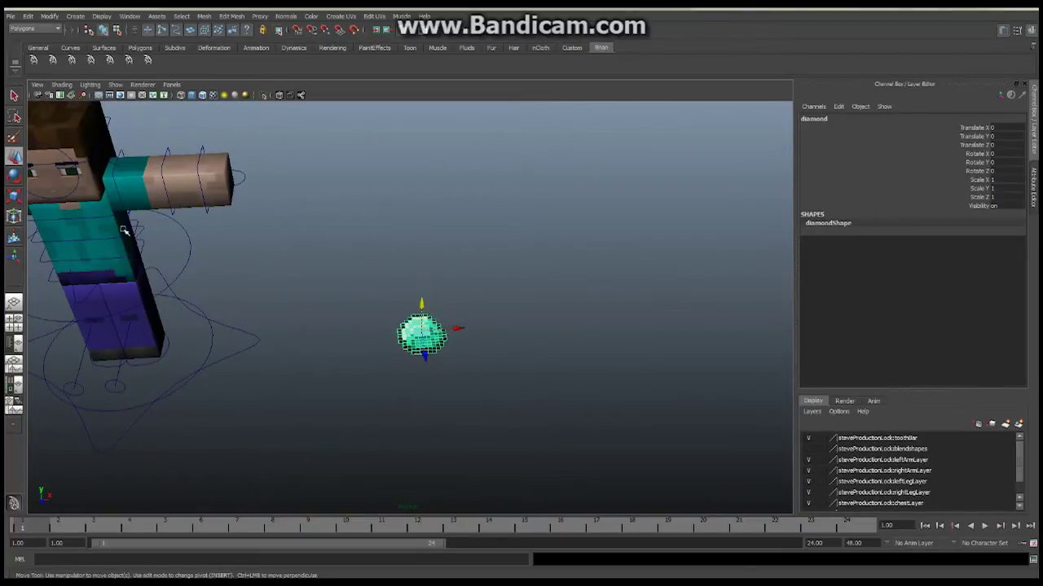
Rotate the diamond upright with Rotate X set to exactly 90, then reselect it.
{"action": "left_click", "coordinate": [14, 175]}
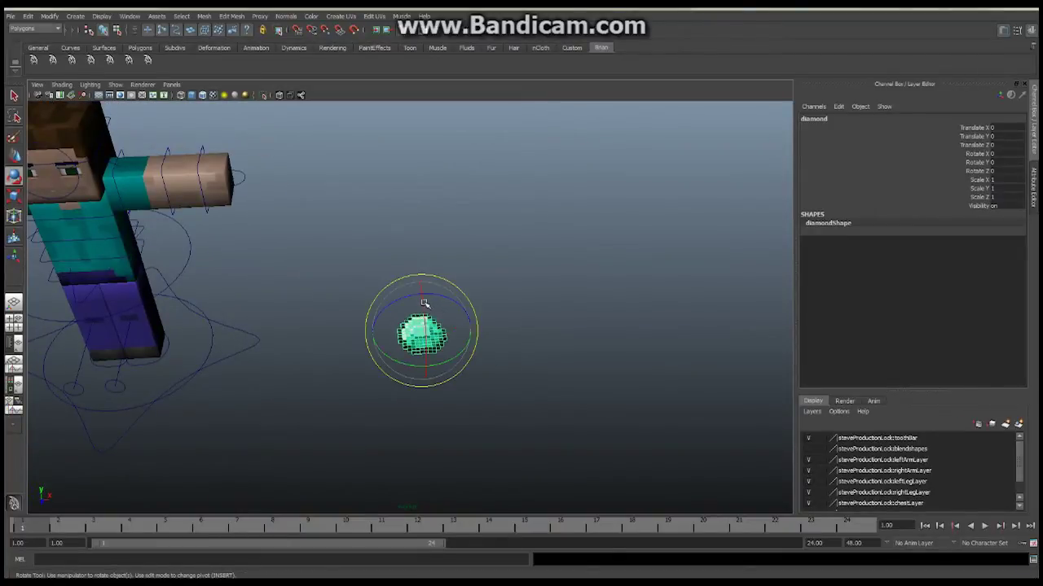
{"action": "left_click_drag", "start_coordinate": [424, 303], "coordinate": [595, 348]}
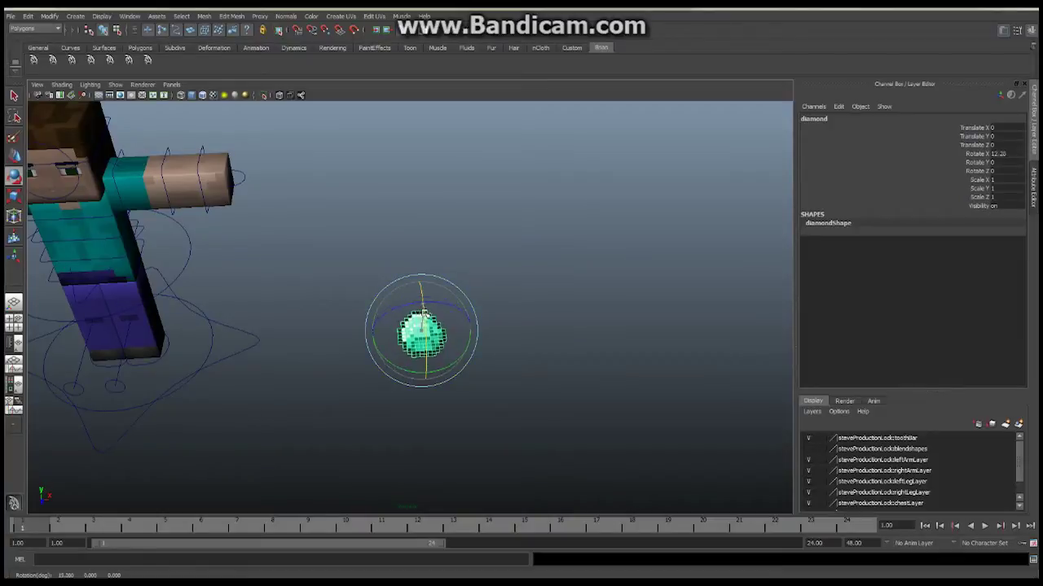
{"action": "double_click", "coordinate": [1001, 153]}
{"action": "type", "text": "90"}
{"action": "key", "text": "Return"}
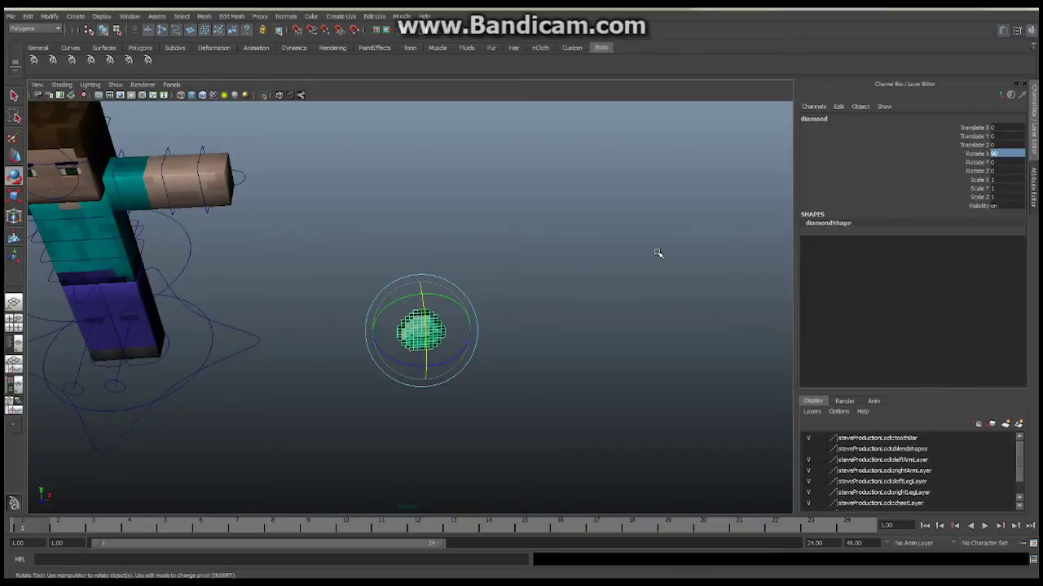
{"action": "left_click", "coordinate": [661, 261]}
{"action": "mouse_move", "coordinate": [610, 275]}
{"action": "left_mouse_down", "text": "alt"}
{"action": "mouse_move", "coordinate": [589, 274]}
{"action": "mouse_move", "coordinate": [573, 226]}
{"action": "mouse_move", "coordinate": [433, 242]}
{"action": "mouse_move", "coordinate": [559, 254]}
{"action": "mouse_move", "coordinate": [533, 296]}
{"action": "mouse_move", "coordinate": [526, 261]}
{"action": "mouse_move", "coordinate": [526, 277]}
{"action": "left_mouse_up", "text": "alt"}
{"action": "left_click", "coordinate": [424, 316]}
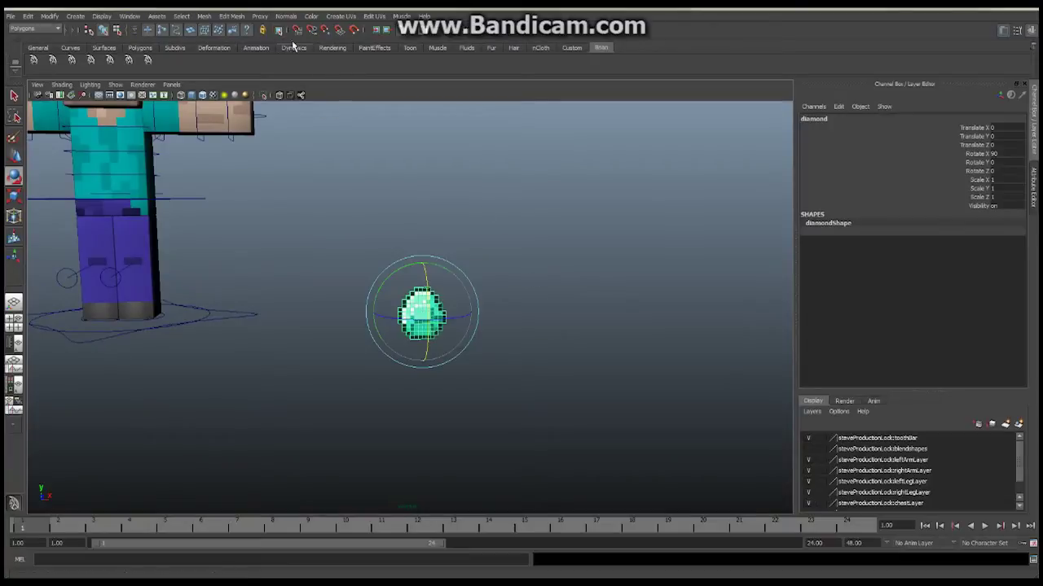
Apply Freeze Transformations with Translate and Rotate checked to the upright diamond.
{"action": "left_click", "coordinate": [49, 17]}
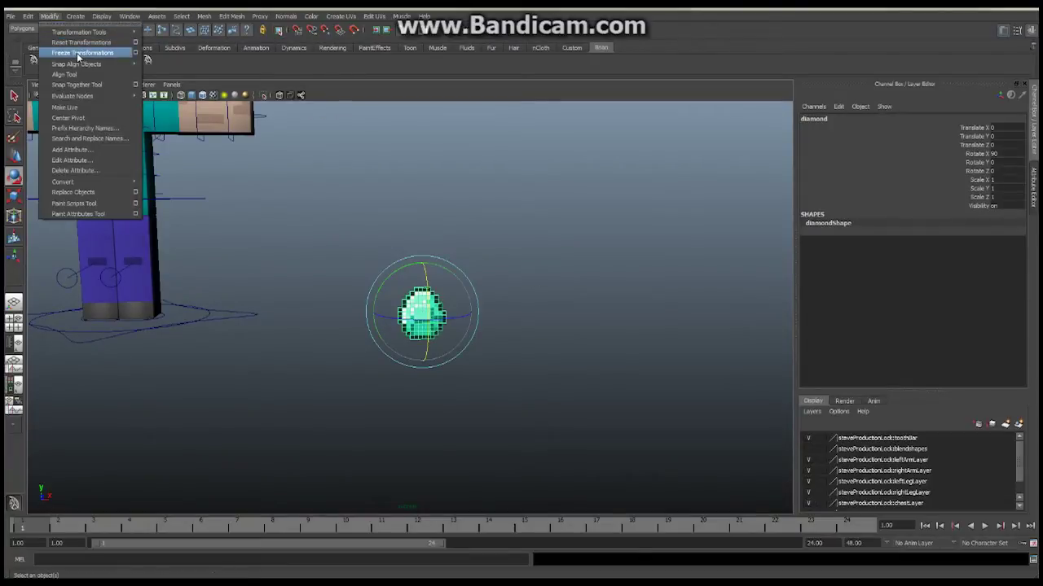
{"action": "left_click", "coordinate": [82, 52]}
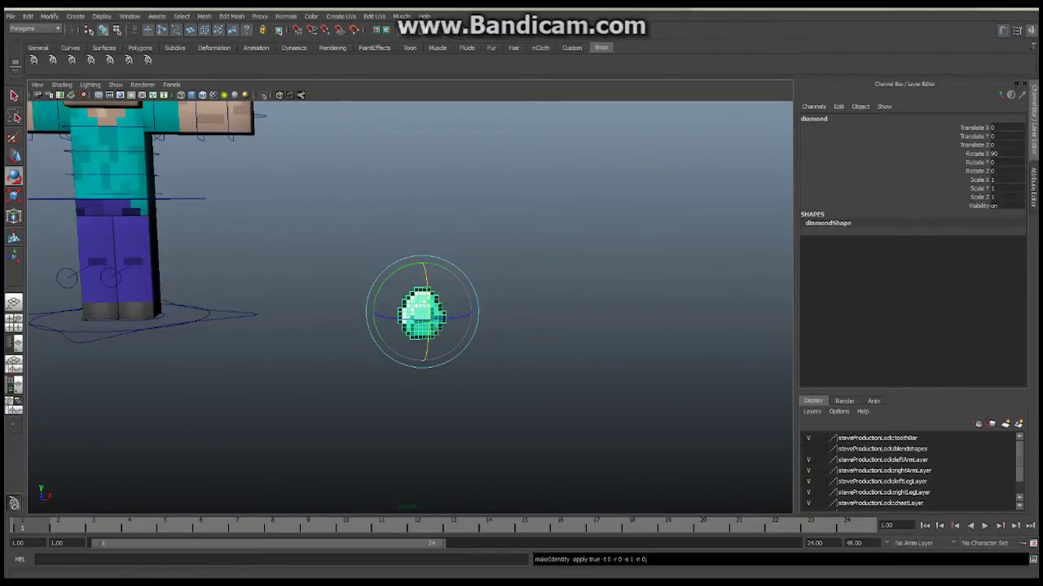
{"action": "left_click", "coordinate": [49, 16]}
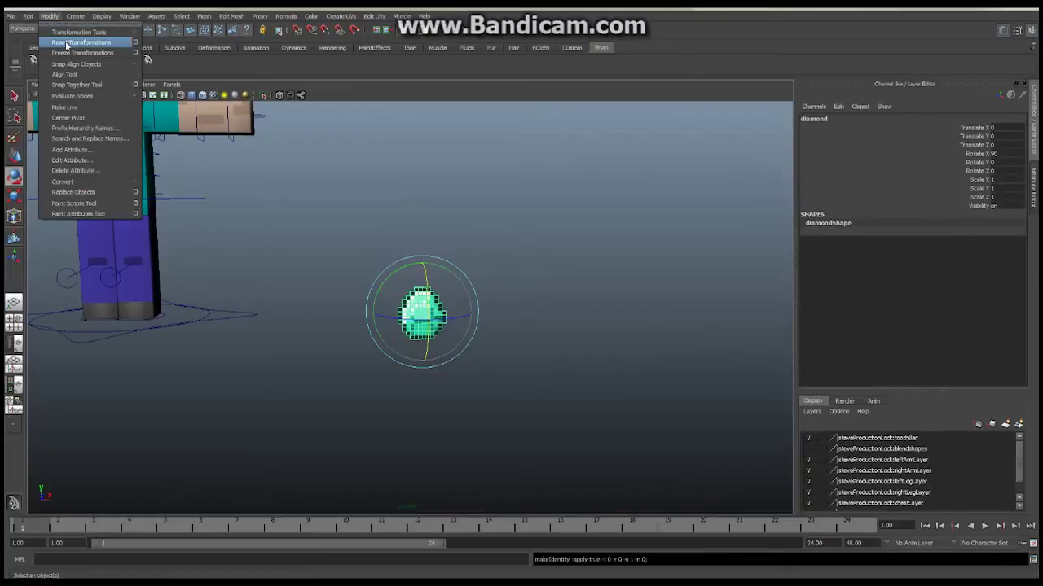
{"action": "left_click", "coordinate": [135, 52]}
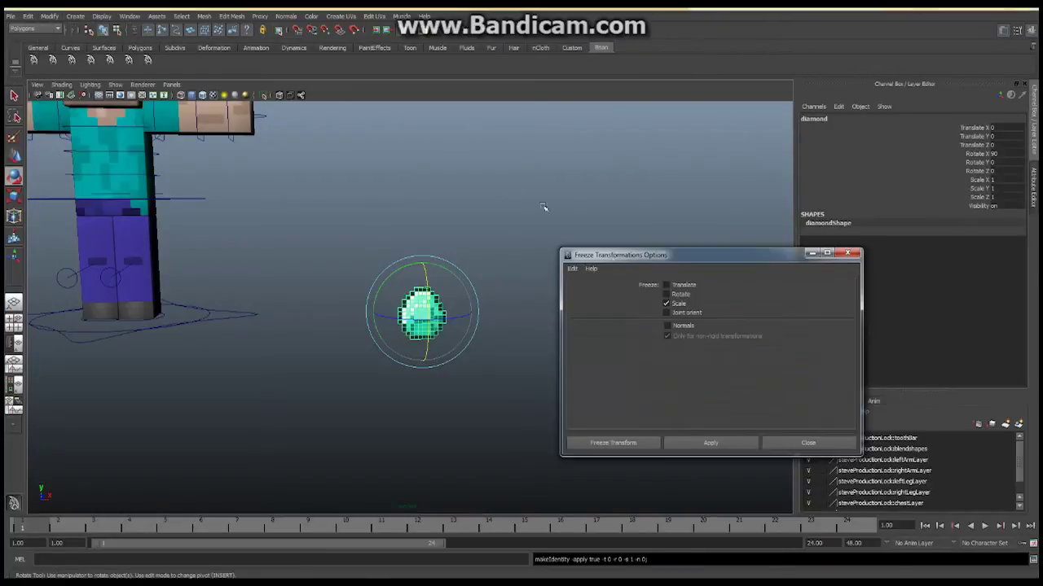
{"action": "left_click", "coordinate": [666, 285]}
{"action": "left_click", "coordinate": [640, 445]}
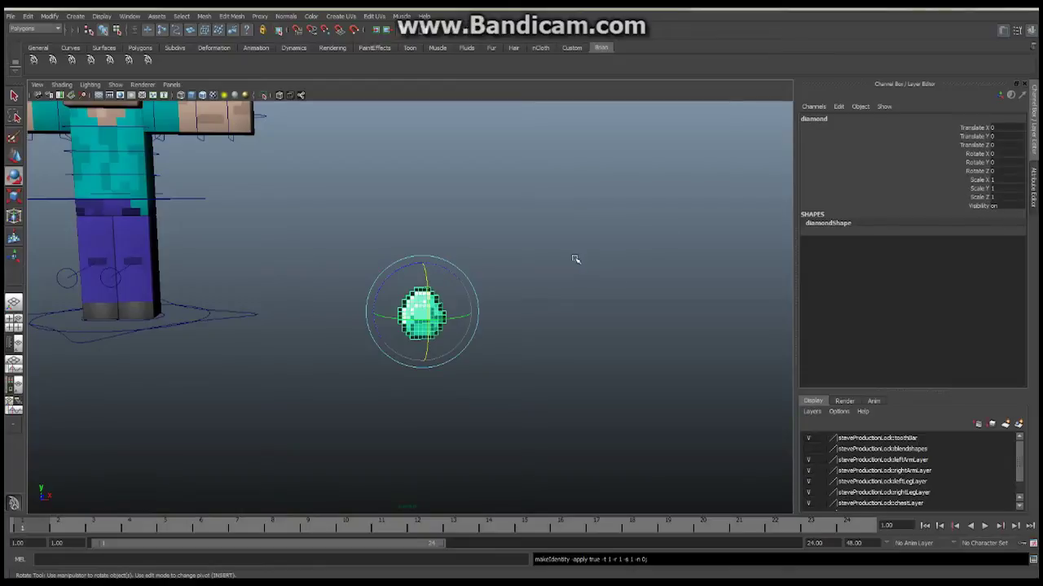
{"action": "mouse_move", "coordinate": [562, 265]}
{"action": "left_mouse_down", "text": "alt"}
{"action": "mouse_move", "coordinate": [579, 242]}
{"action": "mouse_move", "coordinate": [429, 235]}
{"action": "mouse_move", "coordinate": [556, 235]}
{"action": "left_mouse_up", "text": "alt"}
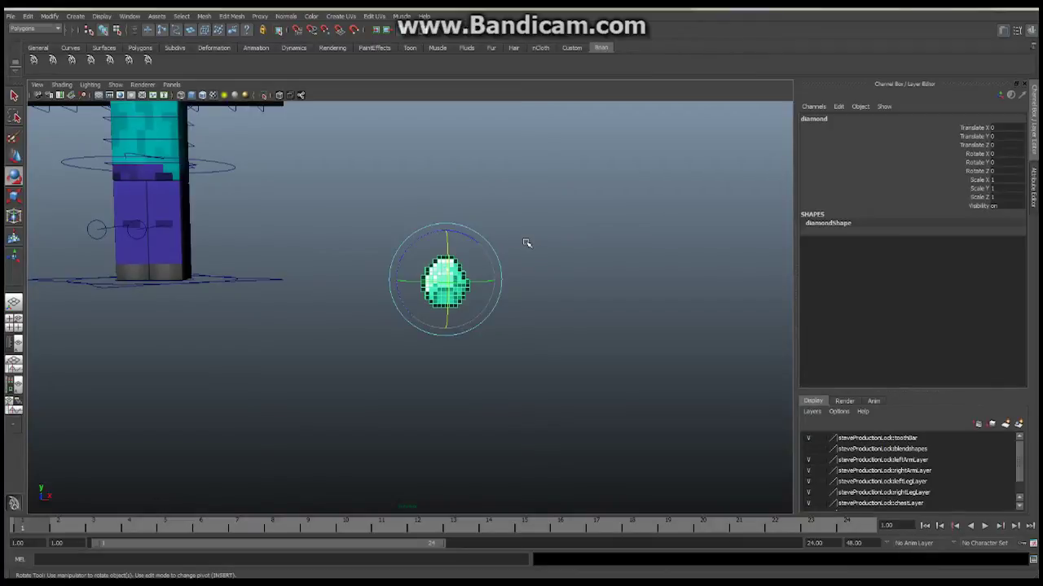
Create a NURBS circle and frame the view on it.
{"action": "mouse_move", "coordinate": [636, 305]}
{"action": "left_mouse_down", "text": "alt"}
{"action": "mouse_move", "coordinate": [570, 261]}
{"action": "mouse_move", "coordinate": [419, 226]}
{"action": "mouse_move", "coordinate": [87, 10]}
{"action": "left_mouse_up", "text": "alt"}
{"action": "left_click", "coordinate": [75, 16]}
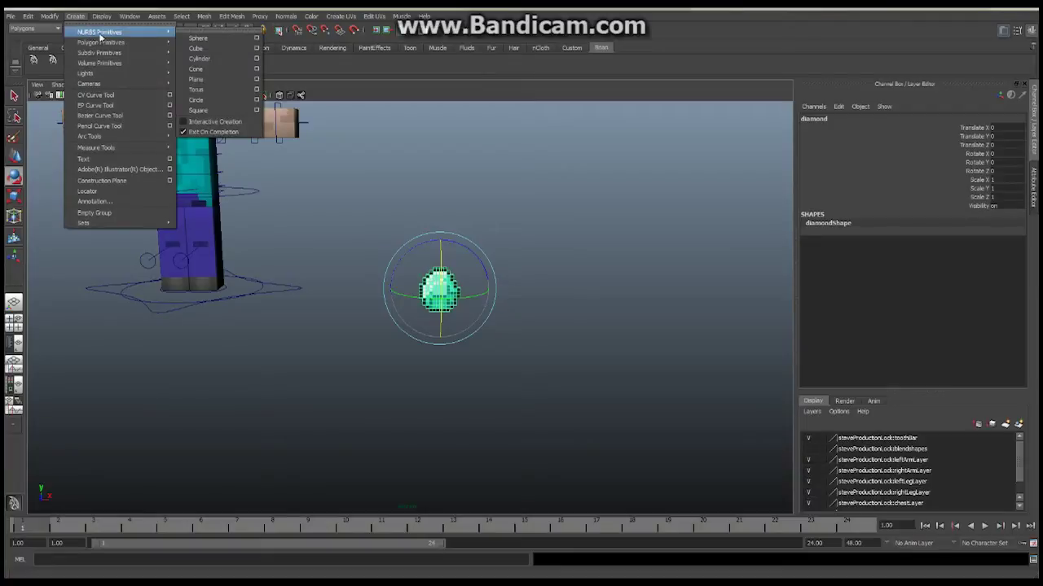
{"action": "mouse_move", "coordinate": [99, 31]}
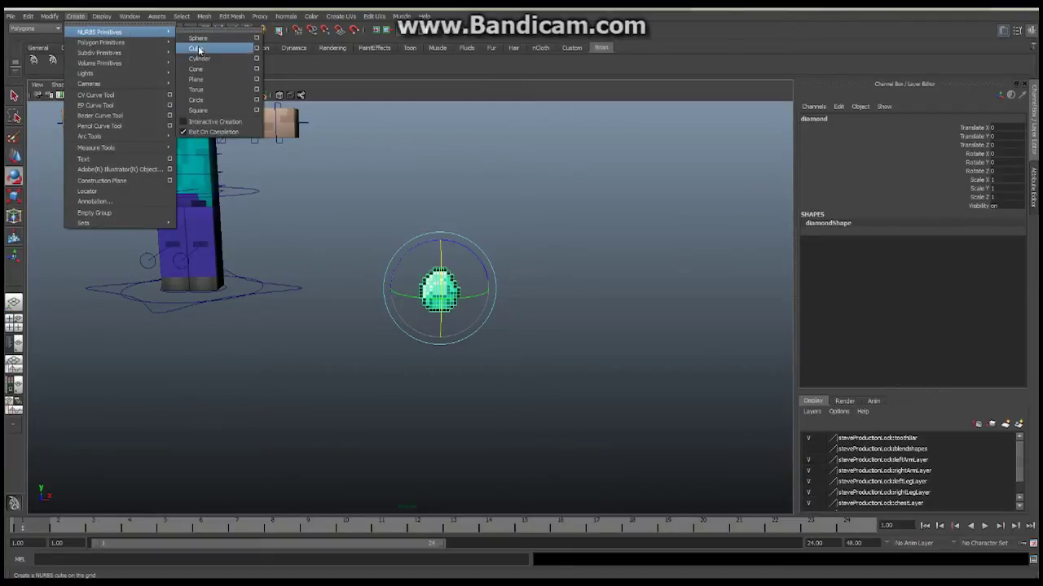
{"action": "left_click", "coordinate": [200, 103]}
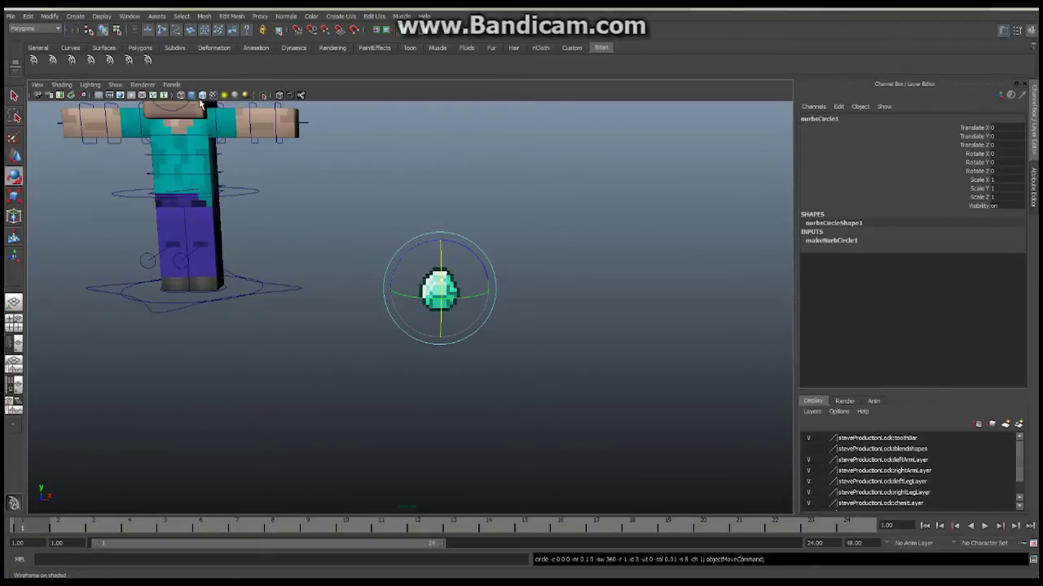
{"action": "left_click_drag", "start_coordinate": [491, 328], "coordinate": [336, 325], "text": "alt"}
{"action": "key", "text": "f"}
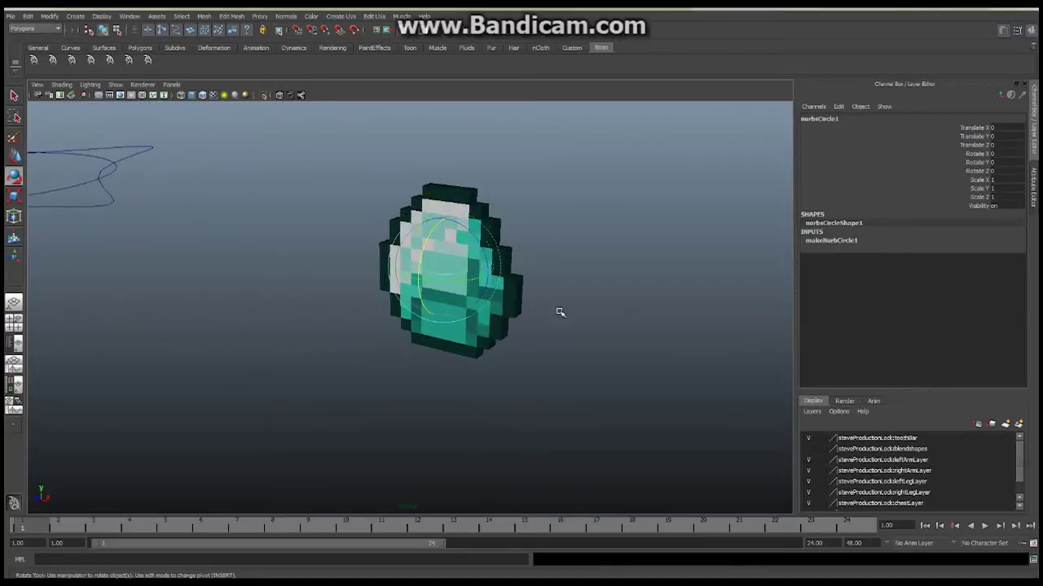
{"action": "left_click_drag", "start_coordinate": [559, 310], "coordinate": [413, 310], "text": "alt"}
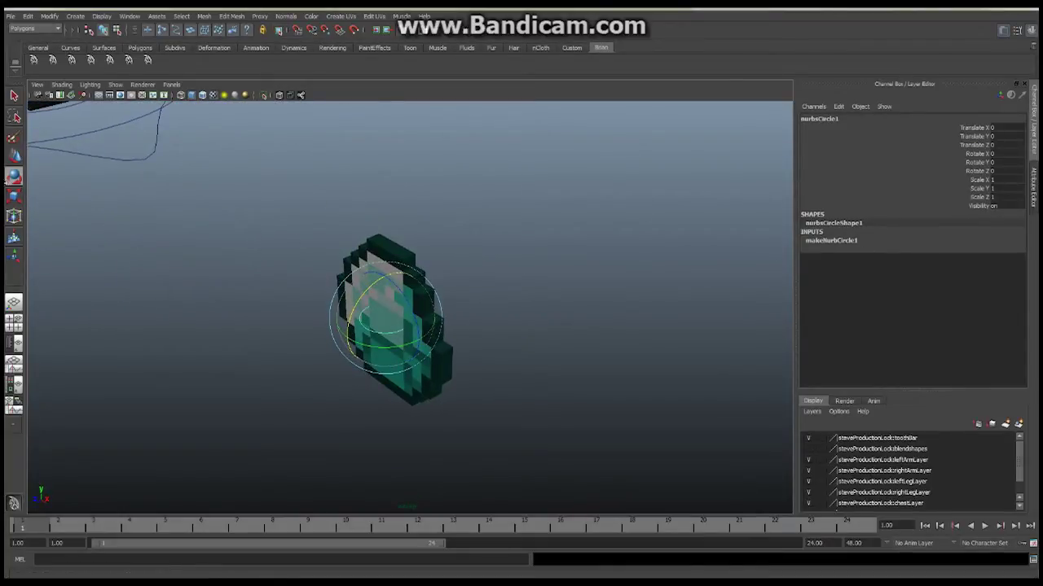
Scale the circle up to about 3.8 so it encircles the diamond.
{"action": "left_click", "coordinate": [14, 196]}
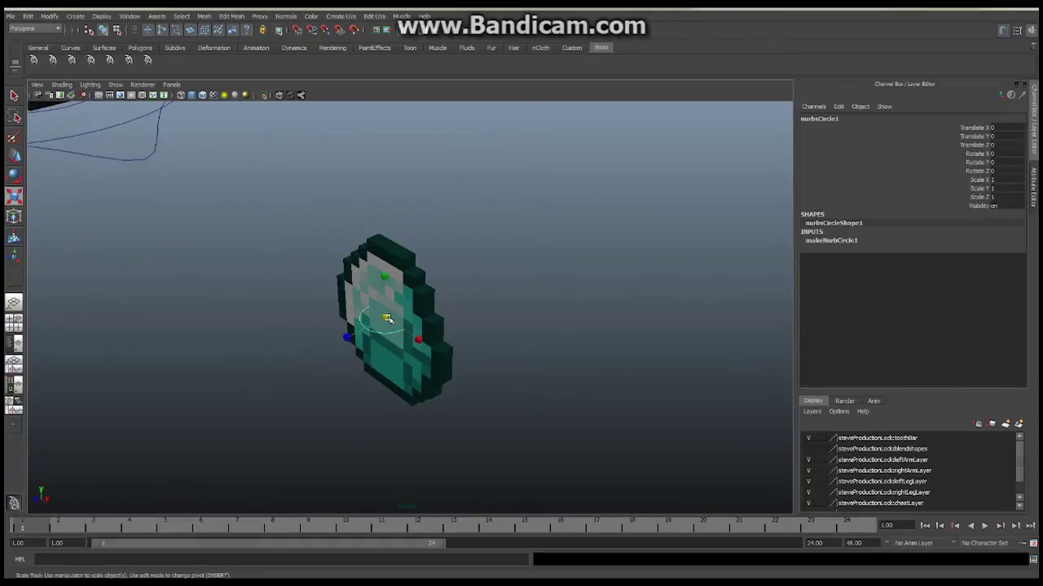
{"action": "mouse_move", "coordinate": [387, 317]}
{"action": "left_mouse_down"}
{"action": "mouse_move", "coordinate": [503, 323]}
{"action": "mouse_move", "coordinate": [364, 328]}
{"action": "left_mouse_up"}
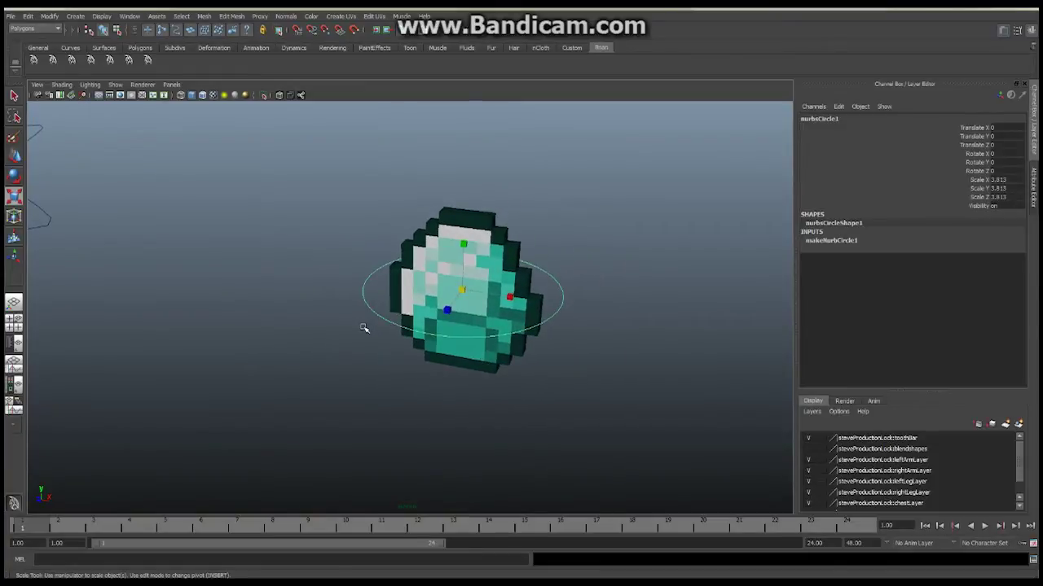
{"action": "mouse_move", "coordinate": [595, 319]}
{"action": "left_mouse_down", "text": "alt"}
{"action": "mouse_move", "coordinate": [435, 344]}
{"action": "mouse_move", "coordinate": [478, 338]}
{"action": "left_mouse_up", "text": "alt"}
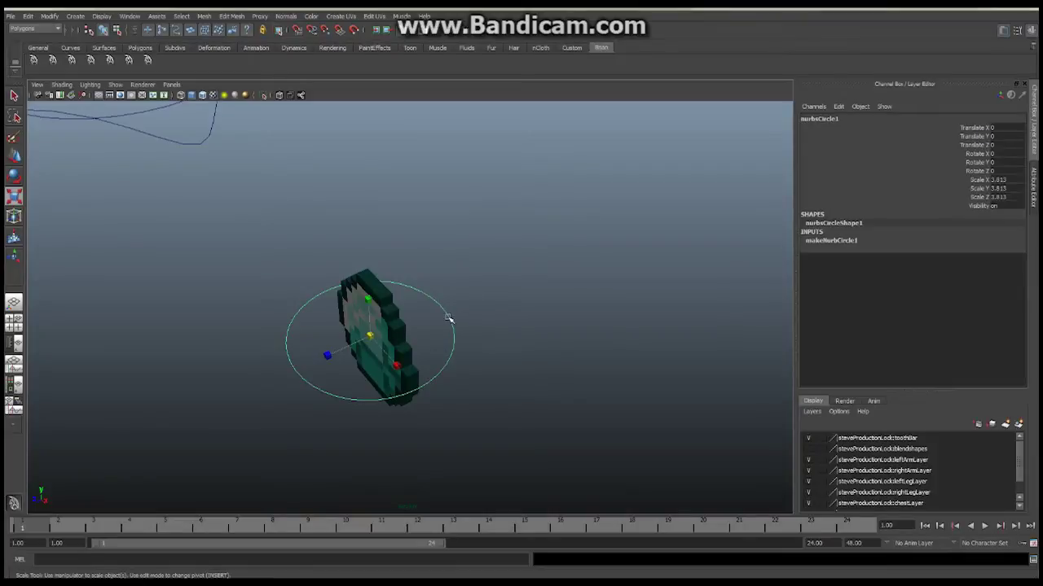
Put the circle in Control Vertex mode and select CVs around the diamond.
{"action": "right_click", "coordinate": [448, 318]}
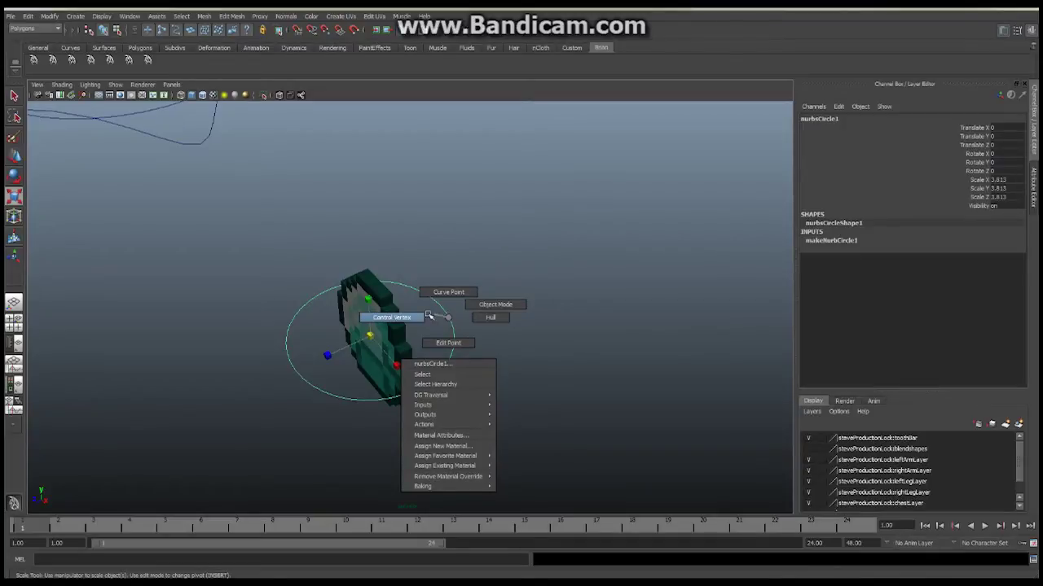
{"action": "right_click", "coordinate": [413, 320]}
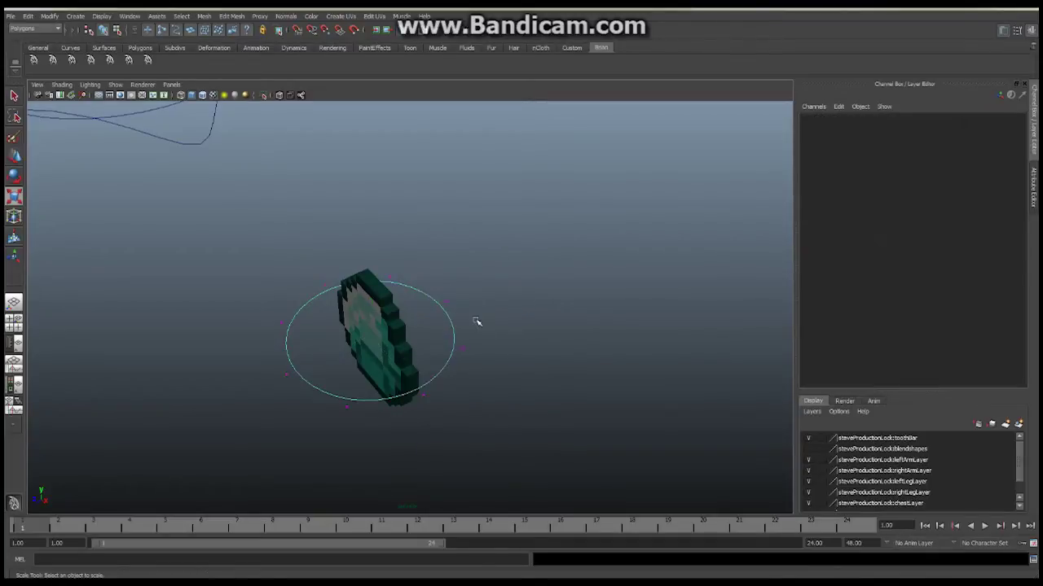
{"action": "left_click_drag", "start_coordinate": [445, 287], "coordinate": [481, 313]}
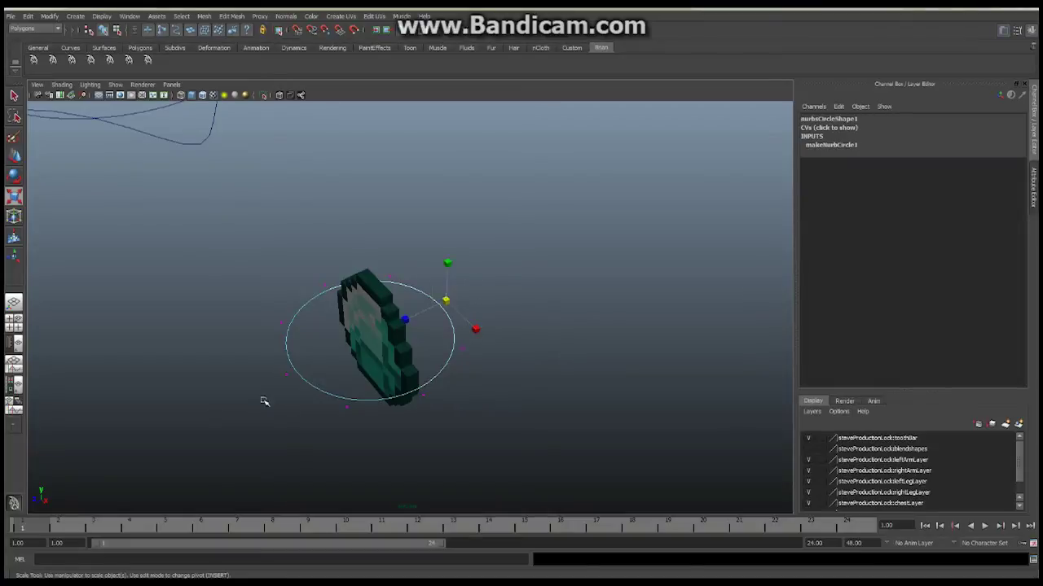
{"action": "left_click_drag", "start_coordinate": [260, 376], "coordinate": [314, 388], "text": "shift"}
{"action": "mouse_move", "coordinate": [314, 272]}
{"action": "left_mouse_down", "text": "shift"}
{"action": "mouse_move", "coordinate": [319, 299]}
{"action": "mouse_move", "coordinate": [332, 303]}
{"action": "left_mouse_up", "text": "shift"}
Clear the CV selection and bring up the curve's marking menu.
{"action": "mouse_move", "coordinate": [408, 385]}
{"action": "left_mouse_down", "text": "alt"}
{"action": "mouse_move", "coordinate": [466, 332]}
{"action": "mouse_move", "coordinate": [453, 334]}
{"action": "mouse_move", "coordinate": [522, 350]}
{"action": "left_mouse_up", "text": "alt"}
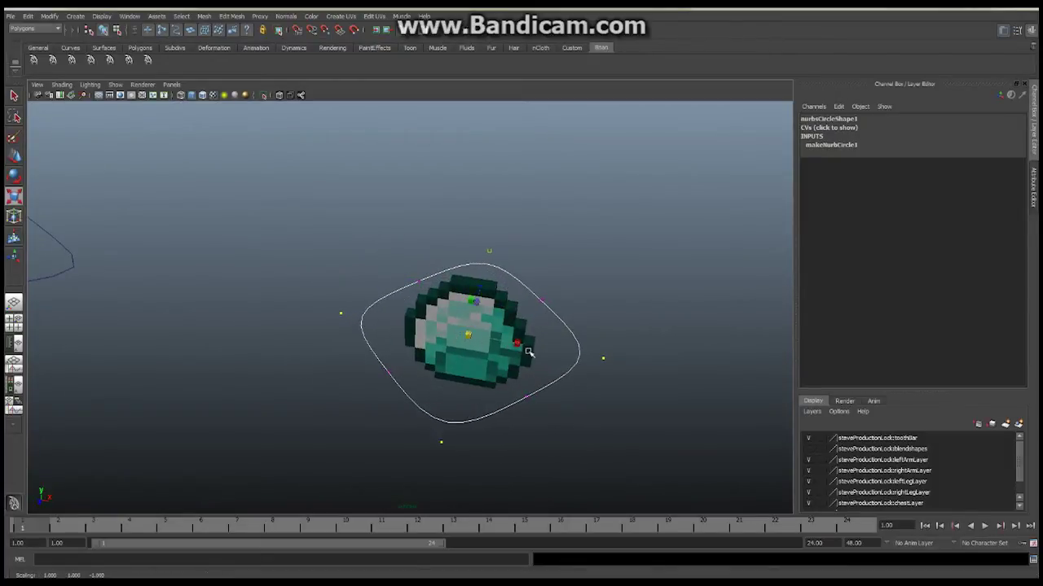
{"action": "left_click", "coordinate": [634, 299]}
{"action": "mouse_move", "coordinate": [607, 328]}
{"action": "left_mouse_down", "text": "alt"}
{"action": "mouse_move", "coordinate": [461, 321]}
{"action": "mouse_move", "coordinate": [391, 282]}
{"action": "mouse_move", "coordinate": [546, 294]}
{"action": "mouse_move", "coordinate": [569, 328]}
{"action": "mouse_move", "coordinate": [558, 326]}
{"action": "left_mouse_up", "text": "alt"}
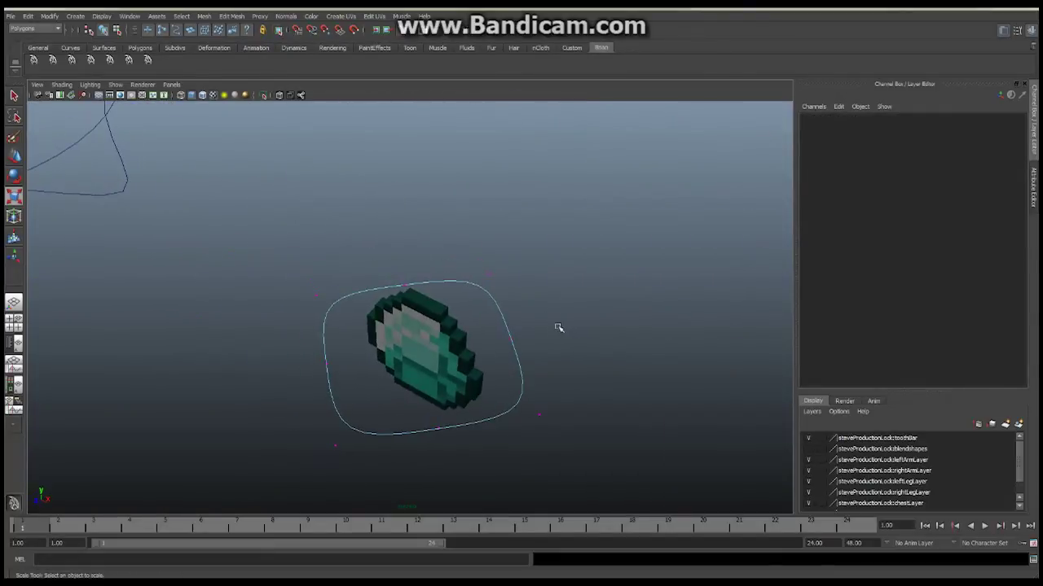
{"action": "right_click", "coordinate": [501, 314]}
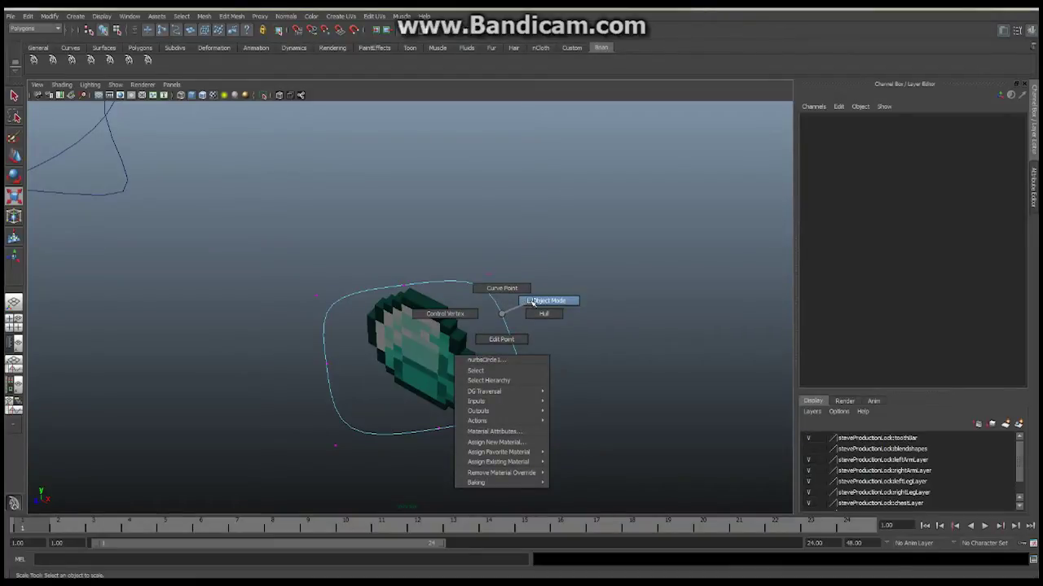
Back in Object Mode, rename the outer curve to cnt_DiamondGOD.
{"action": "left_click", "coordinate": [531, 302]}
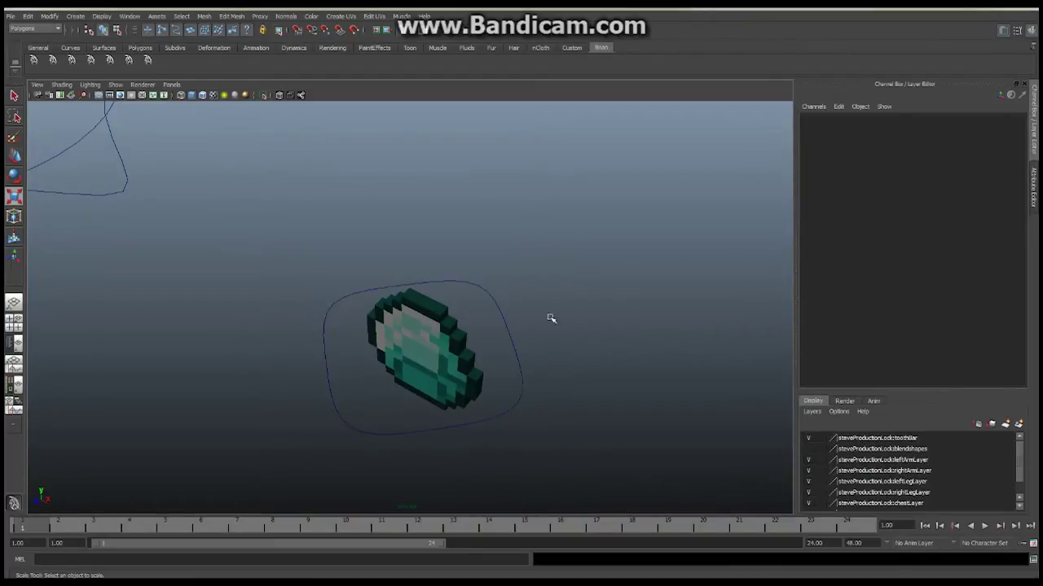
{"action": "left_click", "coordinate": [504, 318]}
{"action": "double_click", "coordinate": [822, 118]}
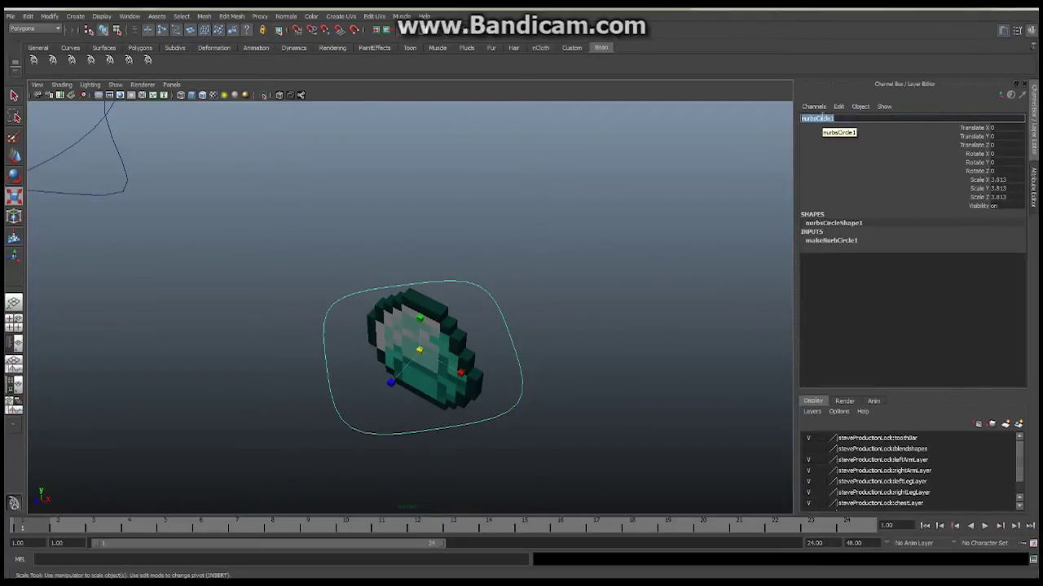
{"action": "type", "text": "cnt_DiamondGOD"}
{"action": "key", "text": "Return"}
{"action": "left_click_drag", "start_coordinate": [494, 319], "coordinate": [434, 299], "text": "alt"}
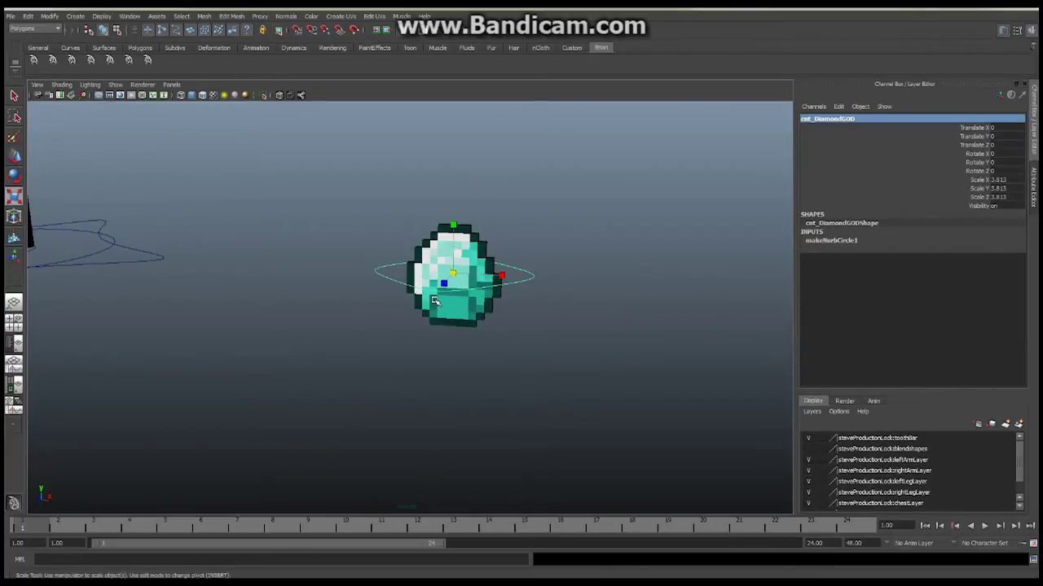
{"action": "left_click_drag", "start_coordinate": [544, 268], "coordinate": [389, 300], "text": "alt"}
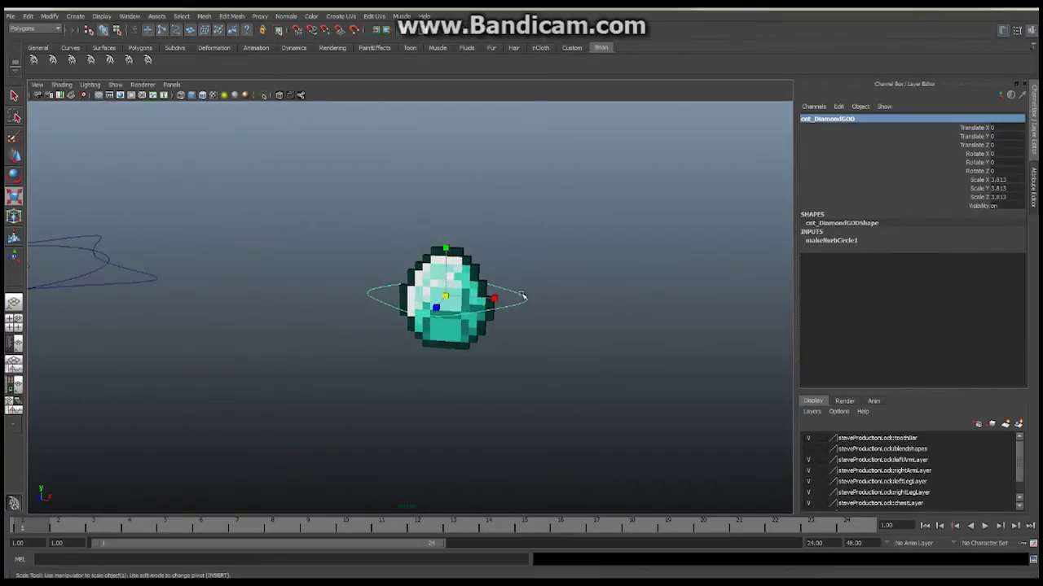
{"action": "mouse_move", "coordinate": [299, 303]}
{"action": "left_mouse_down", "text": "alt"}
{"action": "mouse_move", "coordinate": [434, 348]}
{"action": "mouse_move", "coordinate": [404, 300]}
{"action": "left_mouse_up", "text": "alt"}
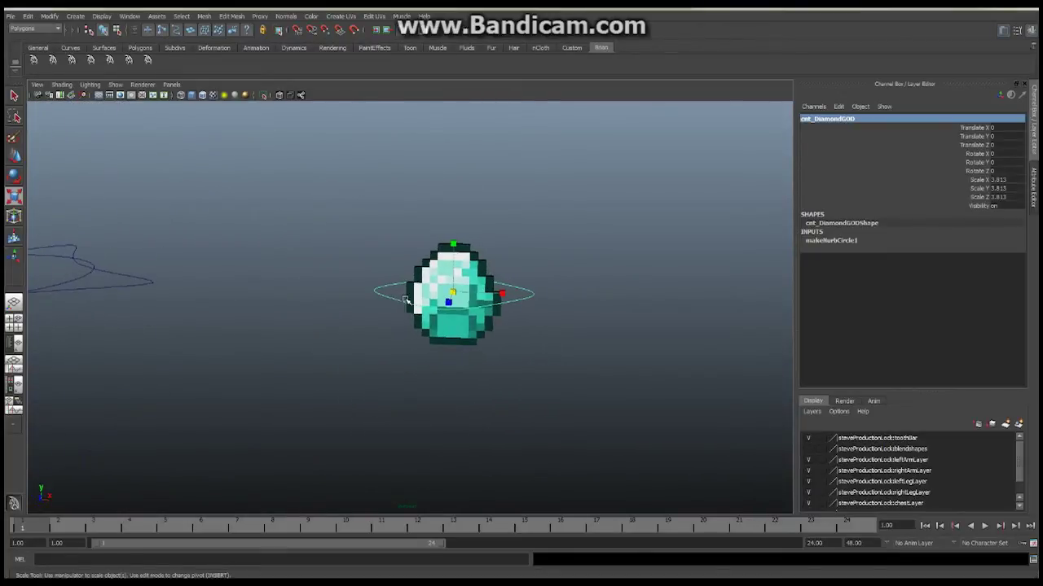
Create a second NURBS circle with nothing else selected.
{"action": "left_click", "coordinate": [391, 239]}
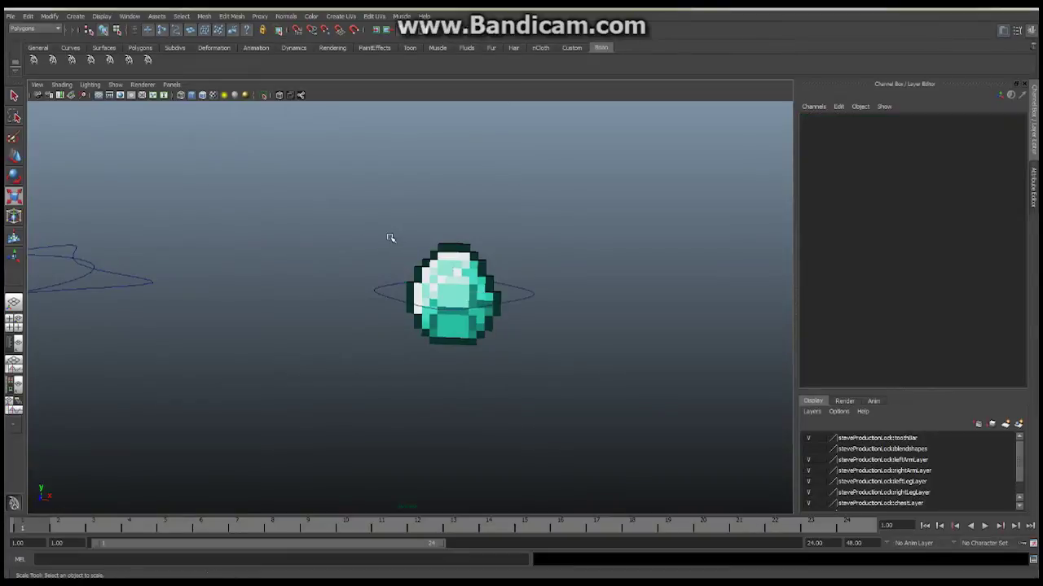
{"action": "left_click", "coordinate": [75, 16]}
{"action": "mouse_move", "coordinate": [99, 32]}
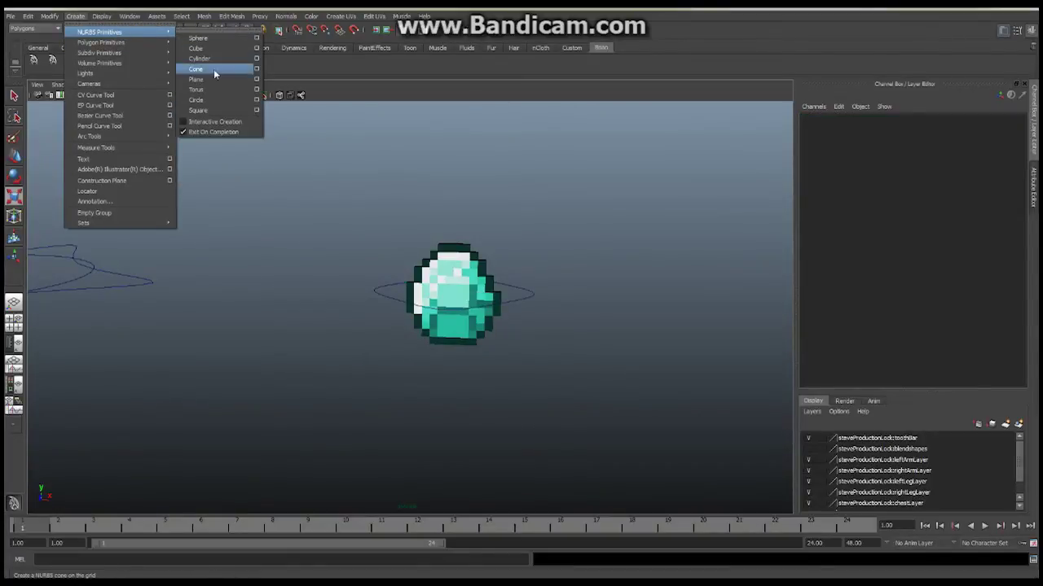
{"action": "left_click", "coordinate": [212, 99]}
Scale the new circle to about 3.7 inside cnt_DiamondGOD, then select the diamond.
{"action": "key", "text": "r"}
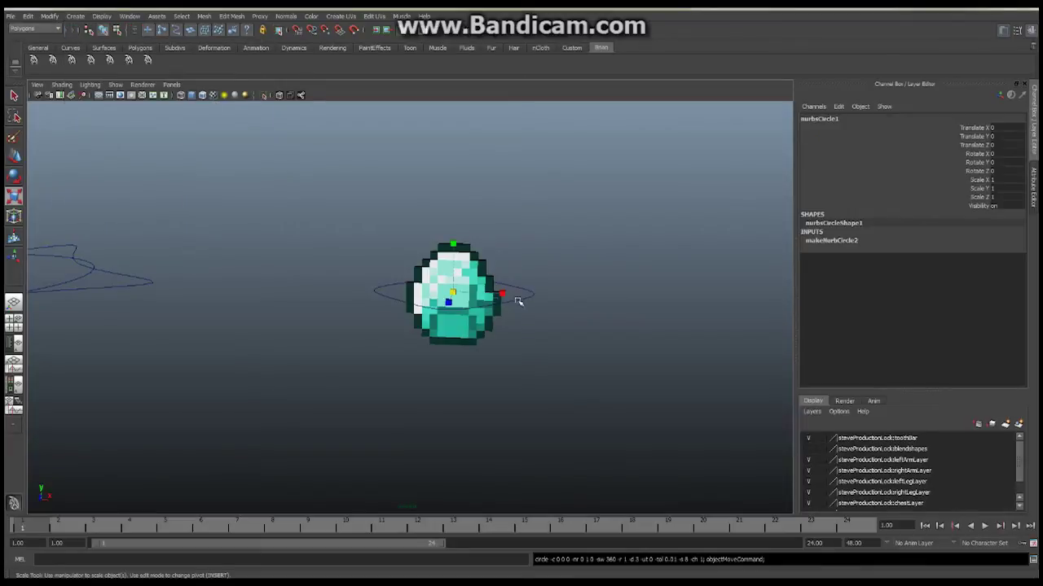
{"action": "mouse_move", "coordinate": [507, 301]}
{"action": "left_mouse_down", "text": "alt"}
{"action": "mouse_move", "coordinate": [449, 338]}
{"action": "mouse_move", "coordinate": [386, 318]}
{"action": "mouse_move", "coordinate": [361, 325]}
{"action": "mouse_move", "coordinate": [389, 318]}
{"action": "mouse_move", "coordinate": [410, 376]}
{"action": "mouse_move", "coordinate": [523, 447]}
{"action": "left_mouse_up", "text": "alt"}
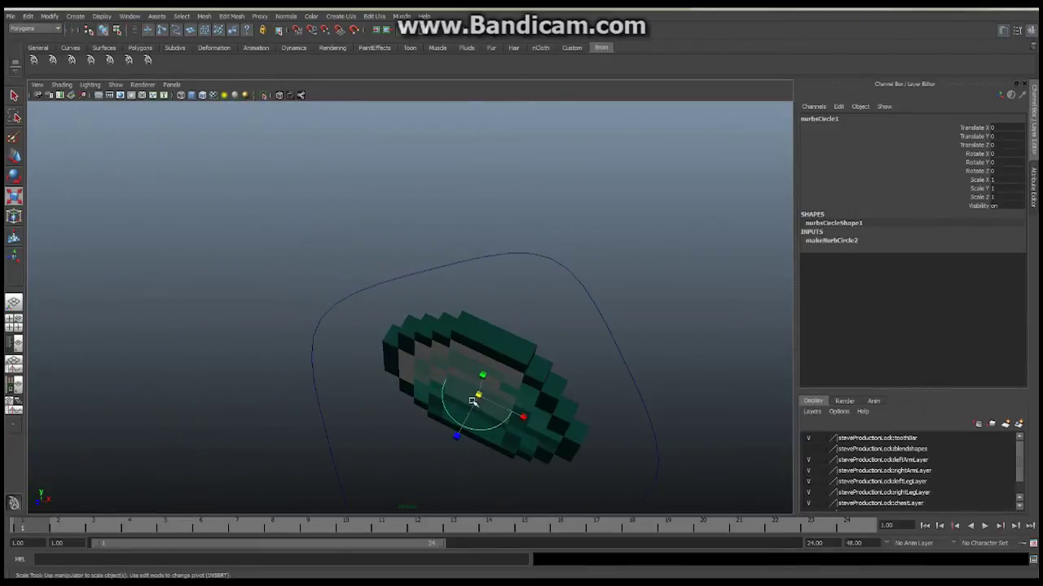
{"action": "mouse_move", "coordinate": [481, 393]}
{"action": "left_mouse_down"}
{"action": "mouse_move", "coordinate": [637, 441]}
{"action": "mouse_move", "coordinate": [640, 431]}
{"action": "mouse_move", "coordinate": [531, 372]}
{"action": "mouse_move", "coordinate": [310, 373]}
{"action": "mouse_move", "coordinate": [307, 385]}
{"action": "mouse_move", "coordinate": [400, 365]}
{"action": "mouse_move", "coordinate": [350, 428]}
{"action": "mouse_move", "coordinate": [500, 356]}
{"action": "mouse_move", "coordinate": [571, 255]}
{"action": "left_mouse_up"}
{"action": "mouse_move", "coordinate": [425, 287]}
{"action": "left_mouse_down", "text": "alt"}
{"action": "mouse_move", "coordinate": [410, 288]}
{"action": "mouse_move", "coordinate": [440, 281]}
{"action": "left_mouse_up", "text": "alt"}
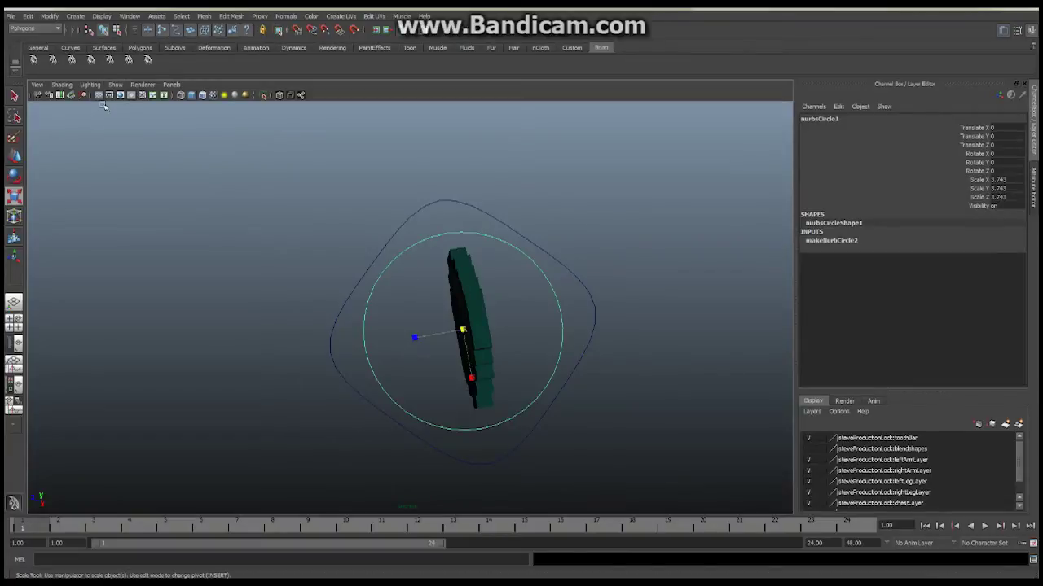
{"action": "left_click", "coordinate": [477, 311]}
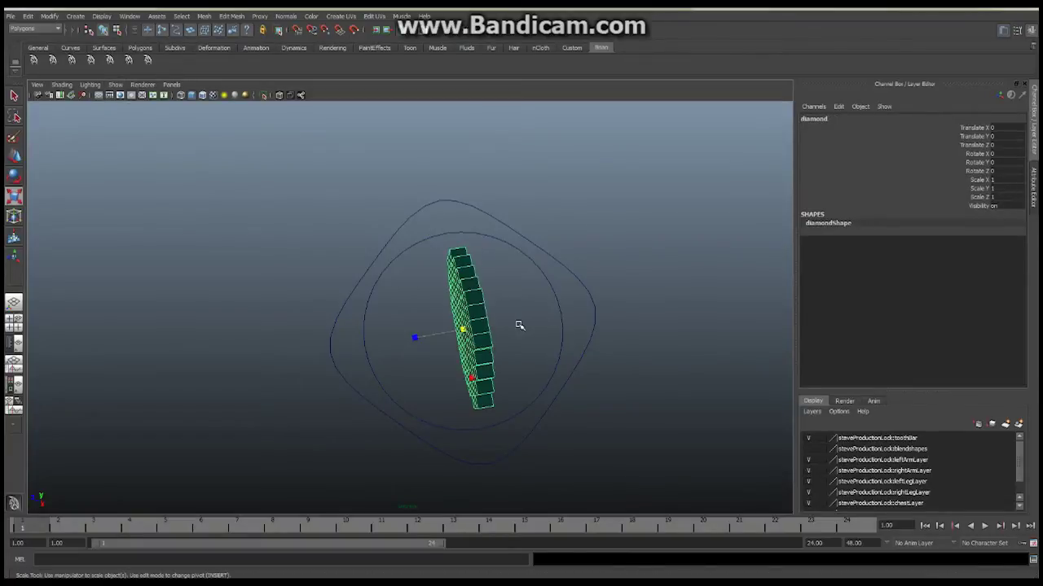
{"action": "left_click_drag", "start_coordinate": [517, 325], "coordinate": [460, 313], "text": "alt"}
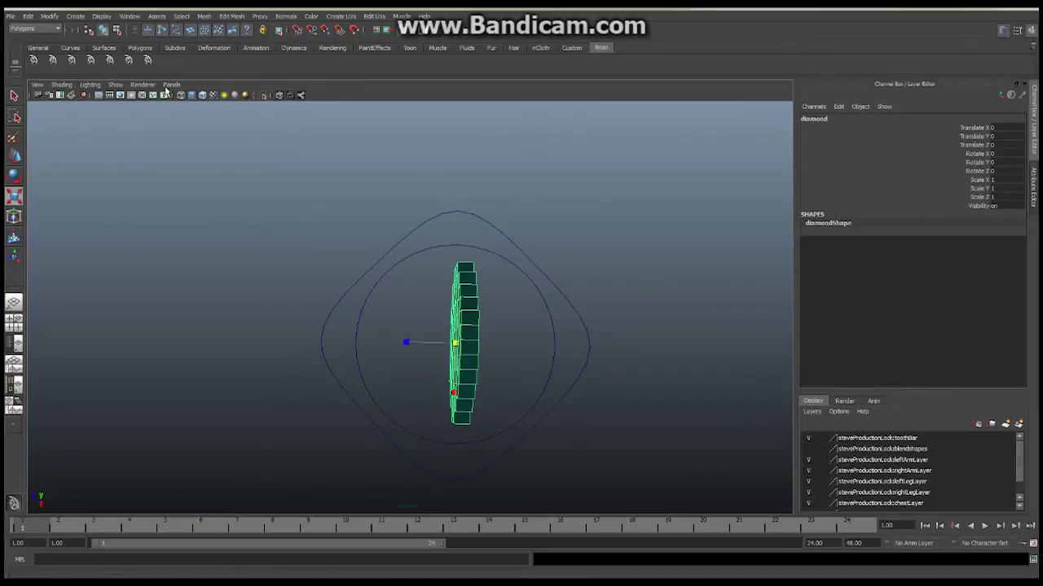
Switch the viewport to the orthographic Top view and zoom in on the diamond.
{"action": "left_click", "coordinate": [170, 85]}
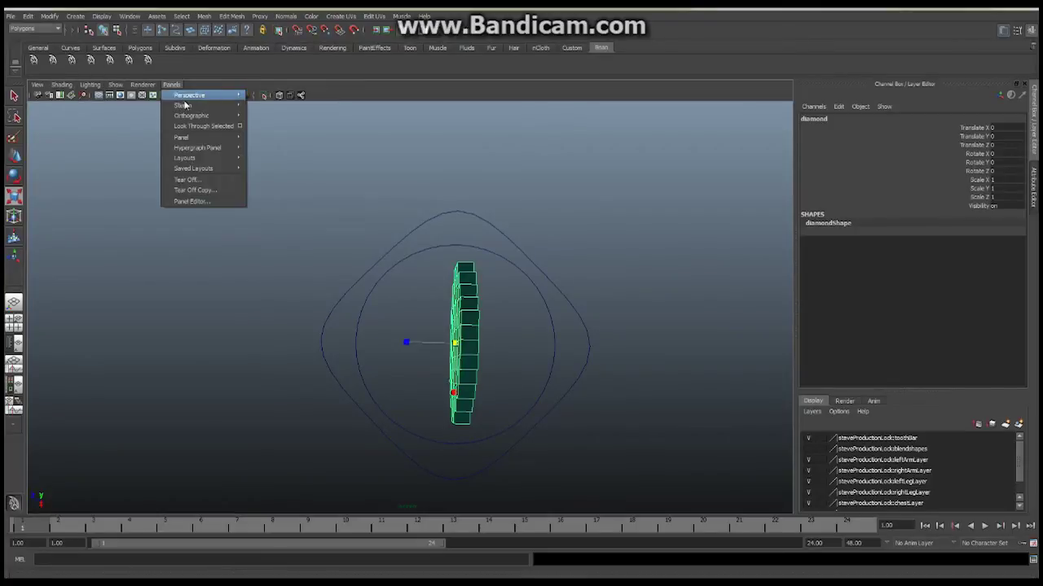
{"action": "mouse_move", "coordinate": [191, 116]}
{"action": "left_click", "coordinate": [267, 138]}
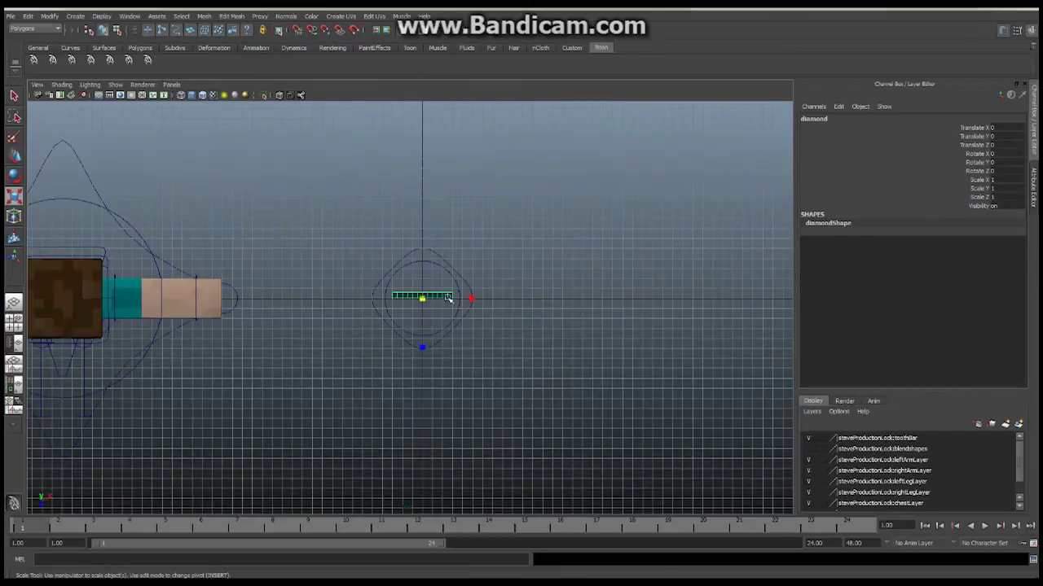
{"action": "mouse_move", "coordinate": [486, 244]}
{"action": "middle_mouse_down", "text": "alt"}
{"action": "mouse_move", "coordinate": [405, 188]}
{"action": "mouse_move", "coordinate": [439, 237]}
{"action": "middle_mouse_up", "text": "alt"}
{"action": "scroll", "coordinate": [440, 237], "scroll_direction": "up", "scroll_amount": 3}
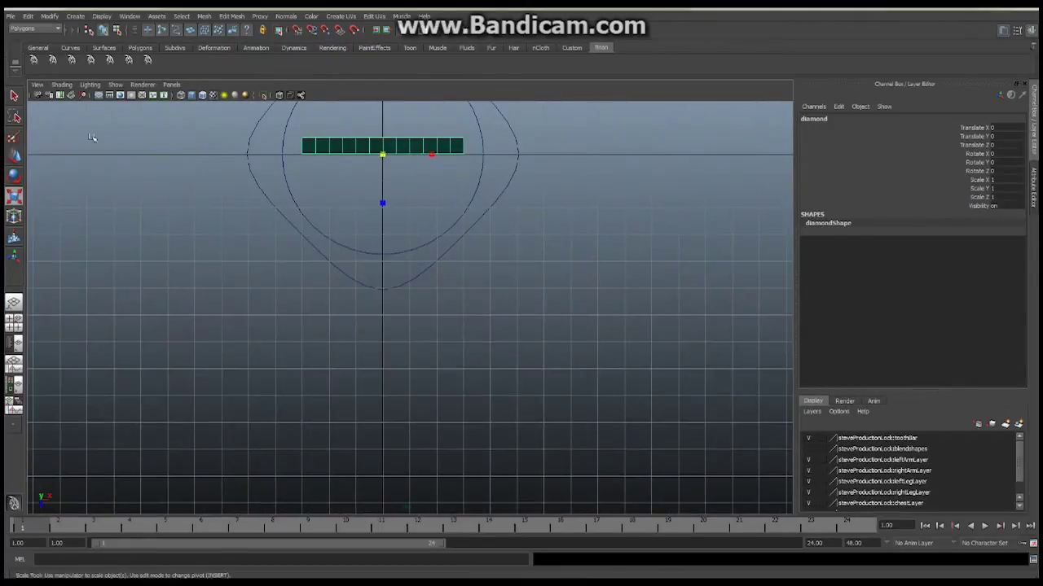
Move the diamond along Z to about 0.278.
{"action": "left_click", "coordinate": [18, 159]}
{"action": "middle_click_drag", "start_coordinate": [338, 200], "coordinate": [326, 223], "text": "alt"}
{"action": "scroll", "coordinate": [371, 219], "scroll_direction": "up", "scroll_amount": 1}
{"action": "left_click_drag", "start_coordinate": [368, 212], "coordinate": [396, 233]}
{"action": "left_click", "coordinate": [377, 193]}
{"action": "left_click", "coordinate": [355, 179]}
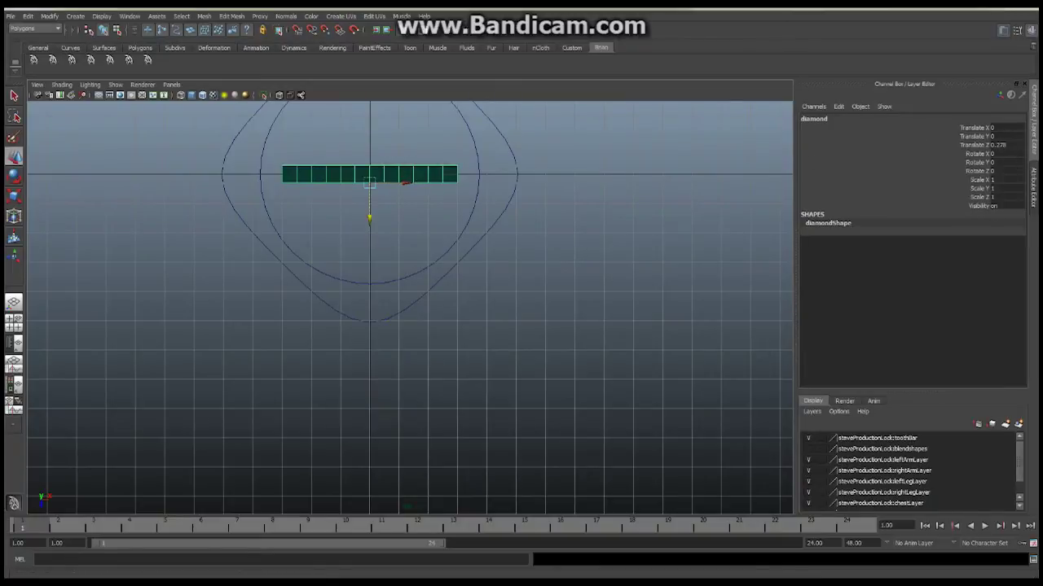
Freeze transformations on the diamond mesh and then on the inner circle.
{"action": "left_click", "coordinate": [51, 18]}
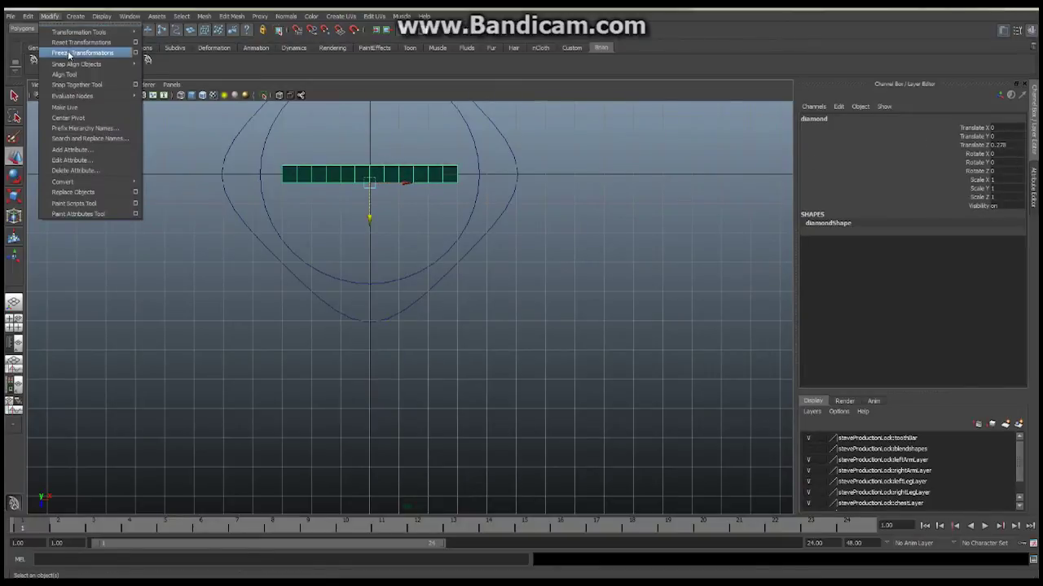
{"action": "left_click", "coordinate": [70, 55]}
{"action": "left_click", "coordinate": [472, 204]}
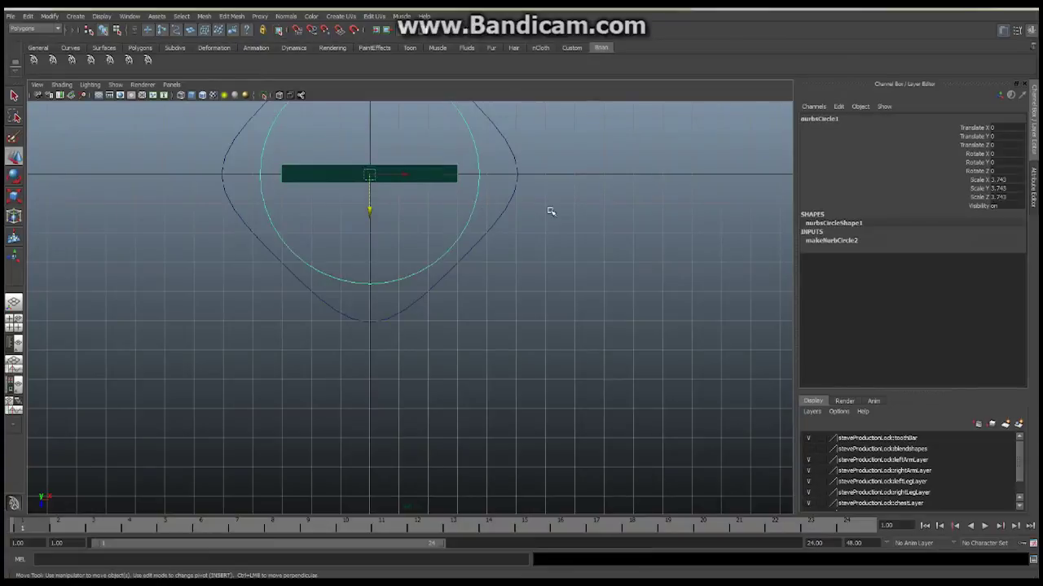
{"action": "left_click", "coordinate": [50, 16]}
{"action": "left_click", "coordinate": [79, 53]}
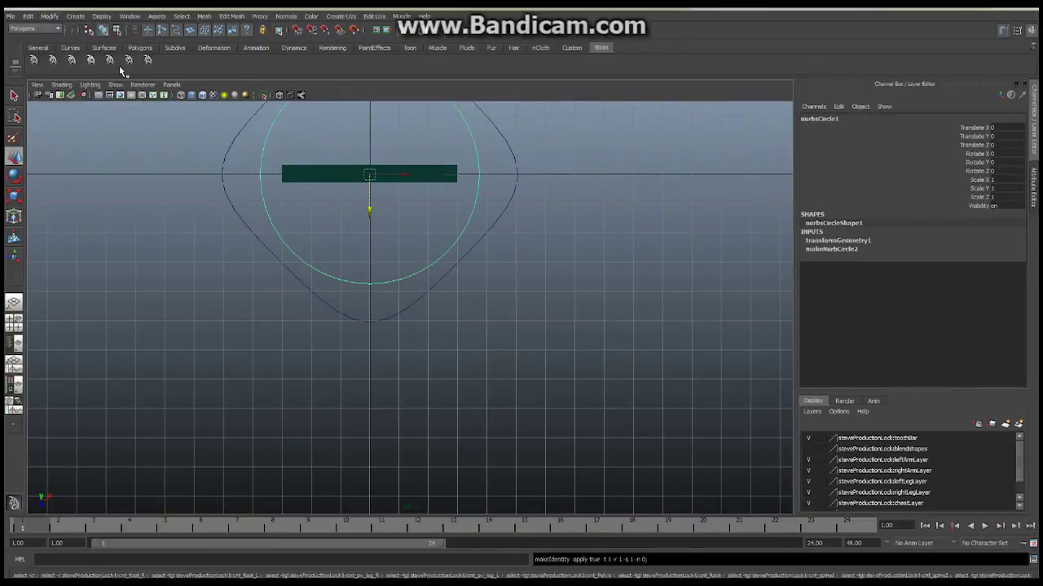
Rename the inner circle cnt_DiamondCoG in the Channel Box.
{"action": "double_click", "coordinate": [832, 118]}
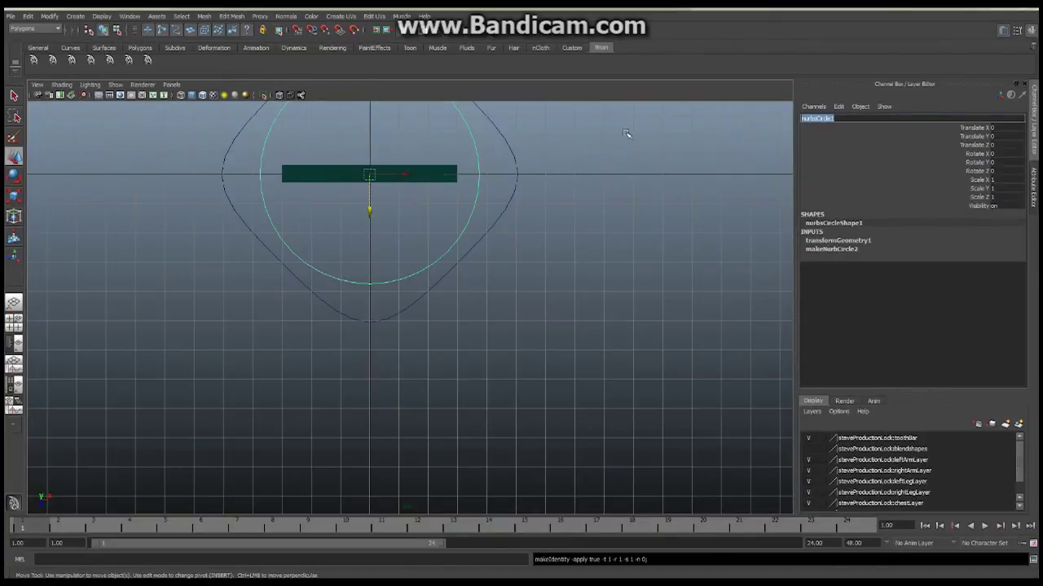
{"action": "type", "text": "ct"}
{"action": "key", "text": "Return"}
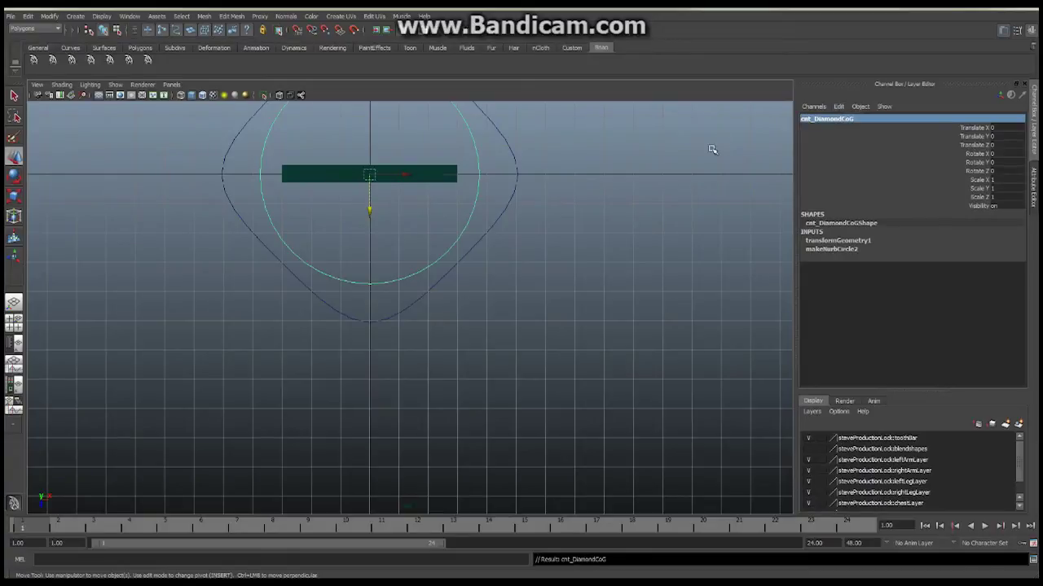
Freeze the outer cnt_DiamondGOD curve's transforms so scale reads 1, and key its channels.
{"action": "left_click", "coordinate": [516, 191]}
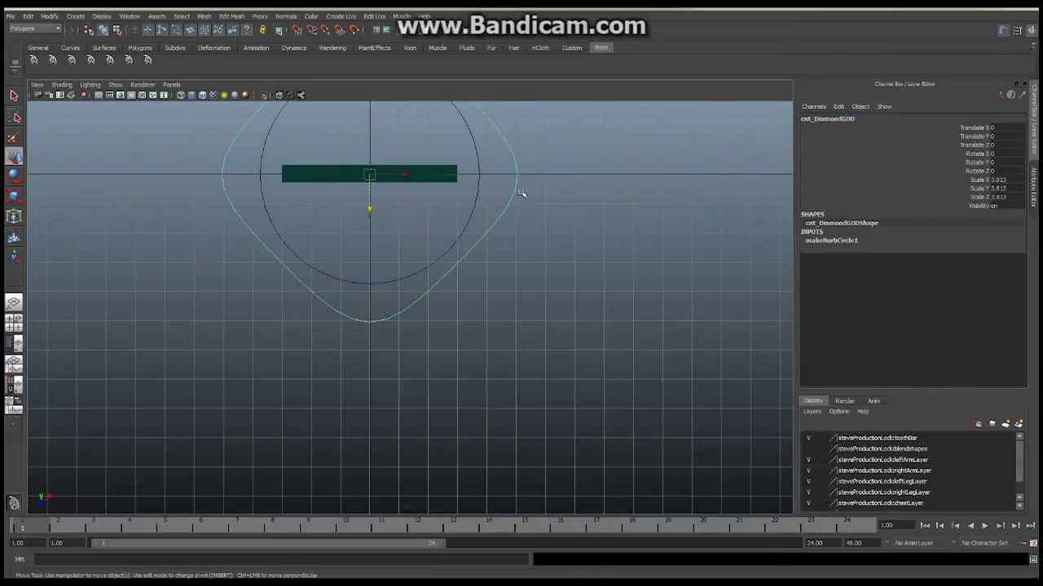
{"action": "left_click", "coordinate": [27, 16]}
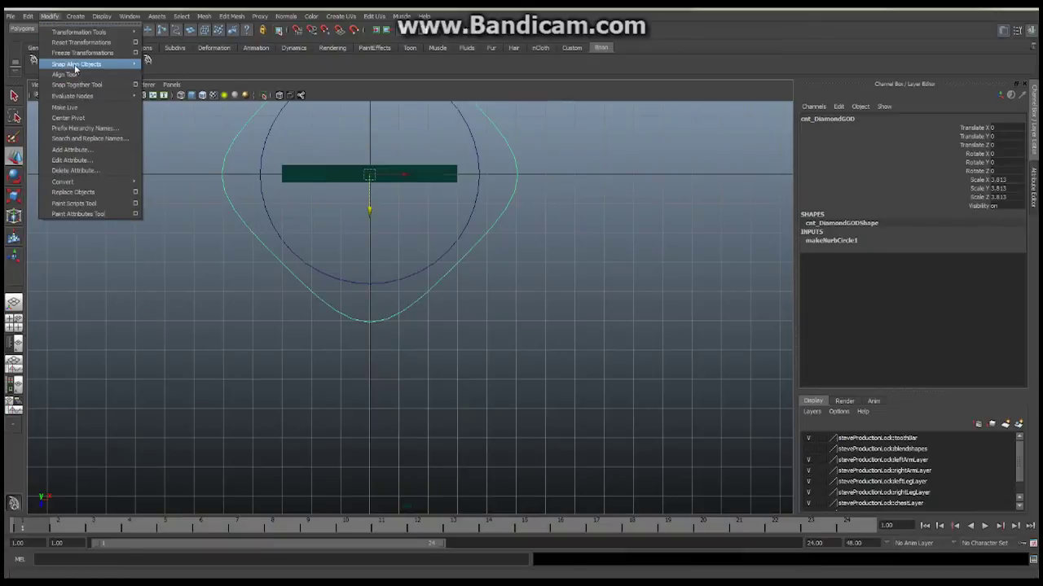
{"action": "left_click", "coordinate": [77, 52]}
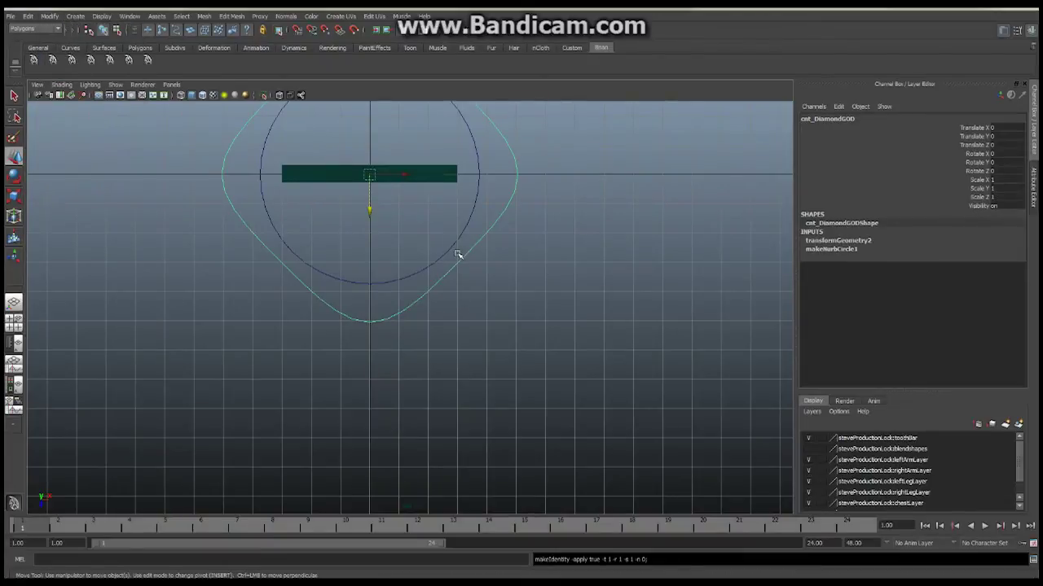
{"action": "key", "text": "s"}
{"action": "left_click", "coordinate": [509, 271]}
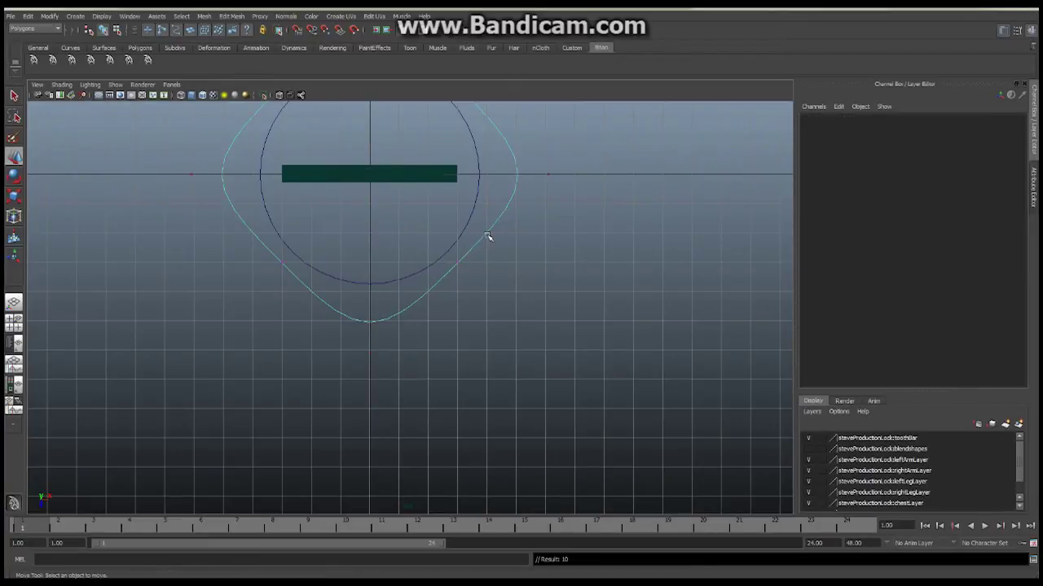
{"action": "right_click", "coordinate": [487, 236]}
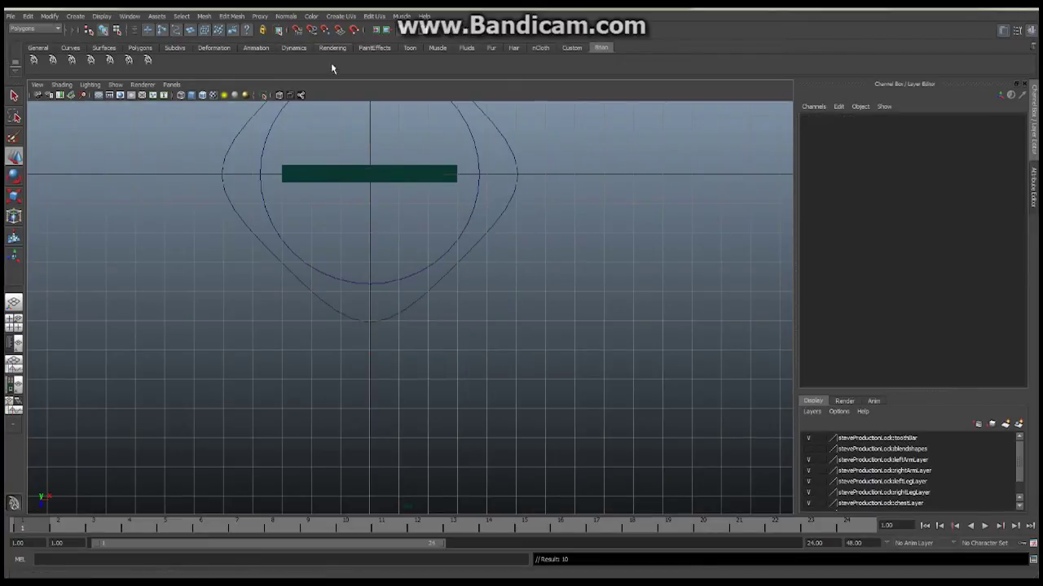
Switch the viewport to the persp camera and orbit to face the pixel diamond.
{"action": "left_click", "coordinate": [174, 86]}
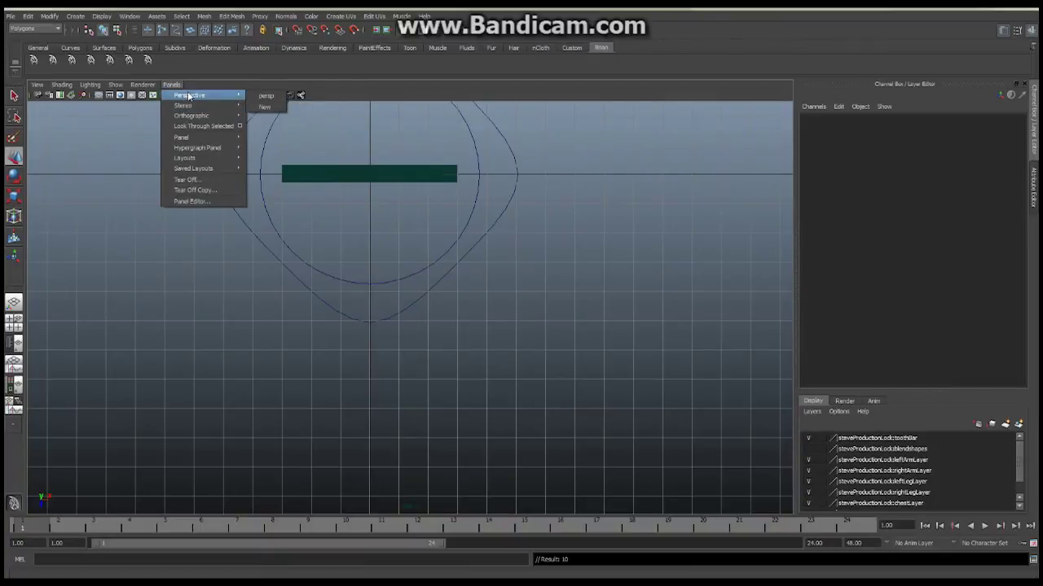
{"action": "left_click", "coordinate": [269, 96]}
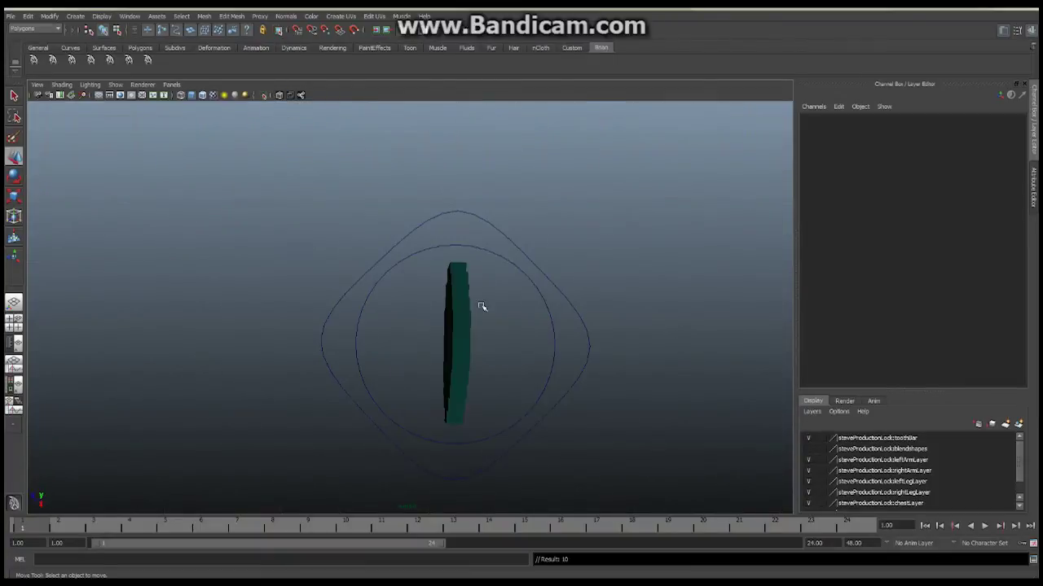
{"action": "mouse_move", "coordinate": [483, 376]}
{"action": "left_mouse_down", "text": "alt"}
{"action": "mouse_move", "coordinate": [300, 316]}
{"action": "mouse_move", "coordinate": [350, 312]}
{"action": "left_mouse_up", "text": "alt"}
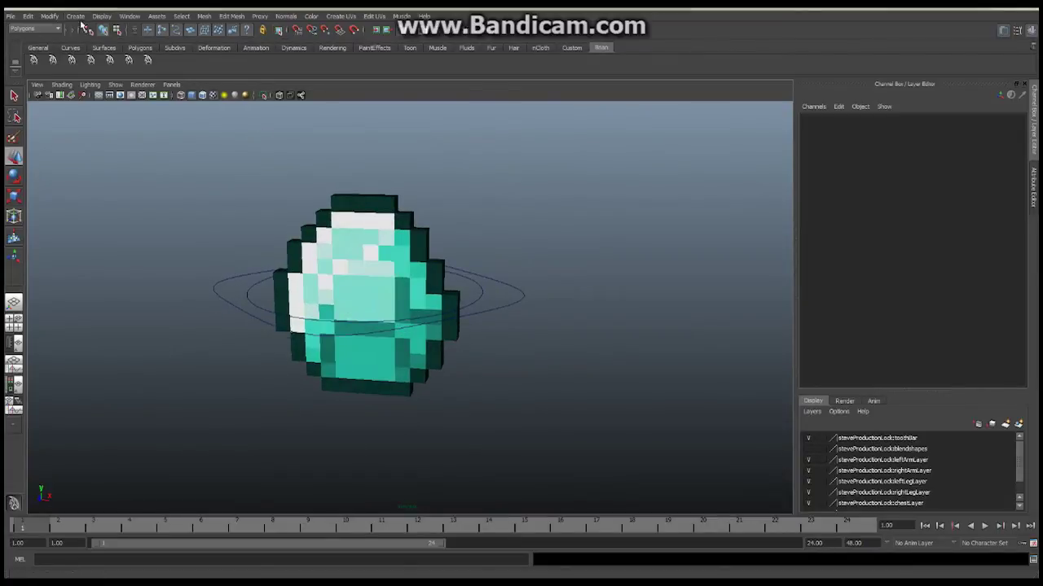
Dock the Outliner beside the viewport and parent the diamond mesh under cnt_DiamondCoG.
{"action": "left_click", "coordinate": [131, 16]}
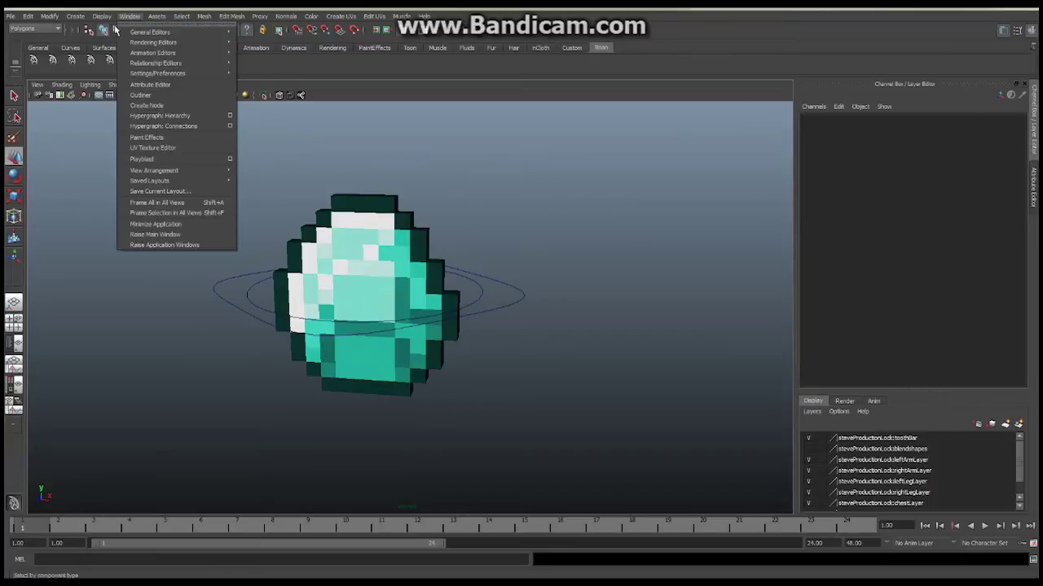
{"action": "left_click", "coordinate": [149, 99]}
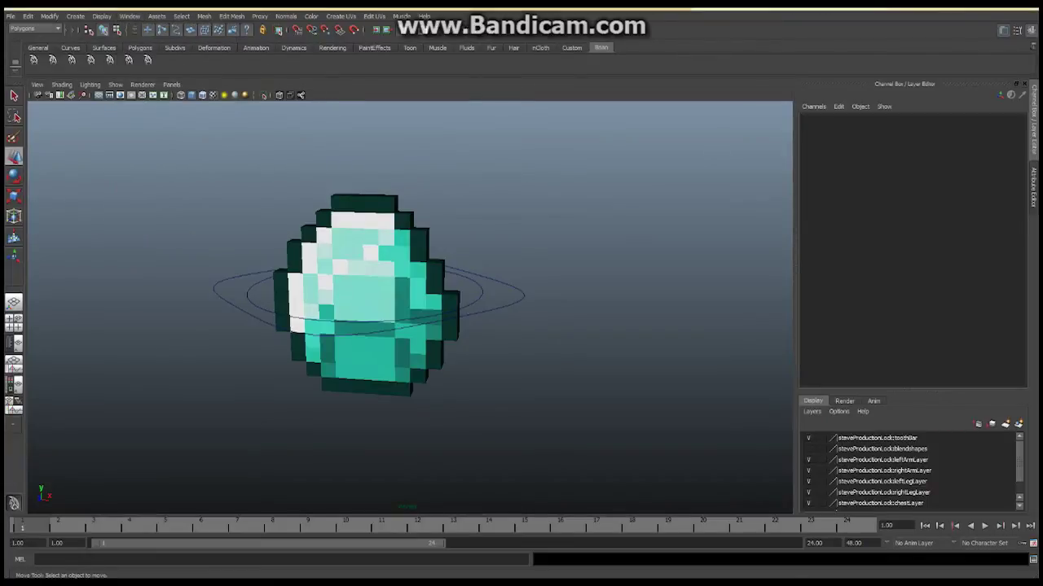
{"action": "left_click_drag", "start_coordinate": [1038, 16], "coordinate": [804, 16]}
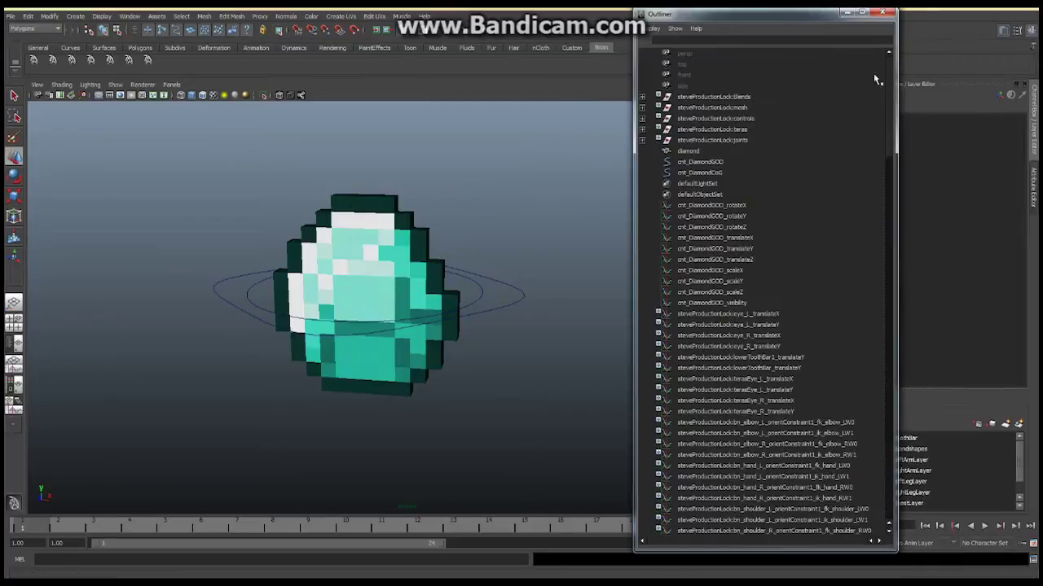
{"action": "left_click", "coordinate": [688, 152]}
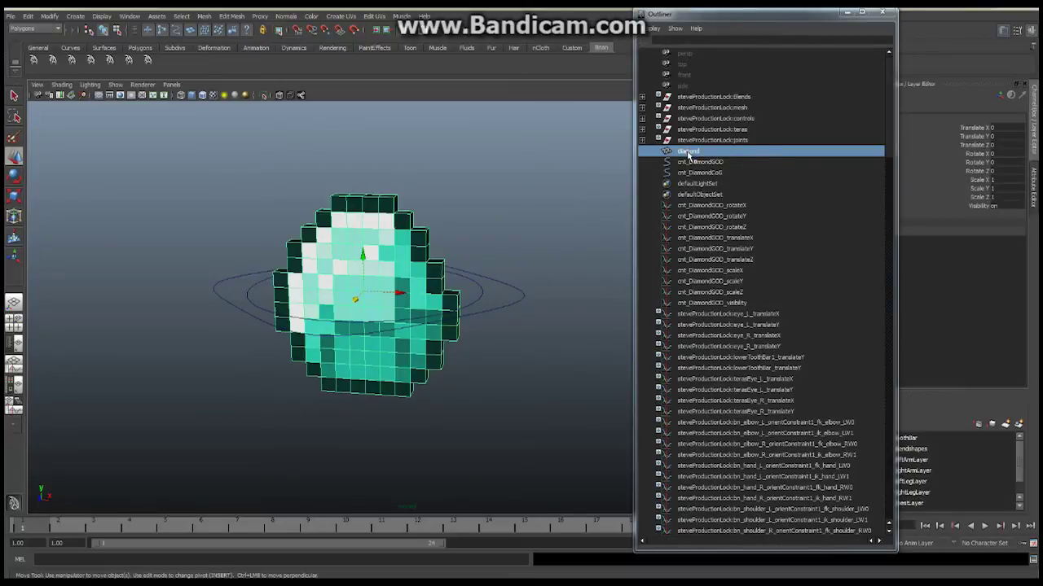
{"action": "middle_click_drag", "start_coordinate": [690, 155], "coordinate": [692, 175]}
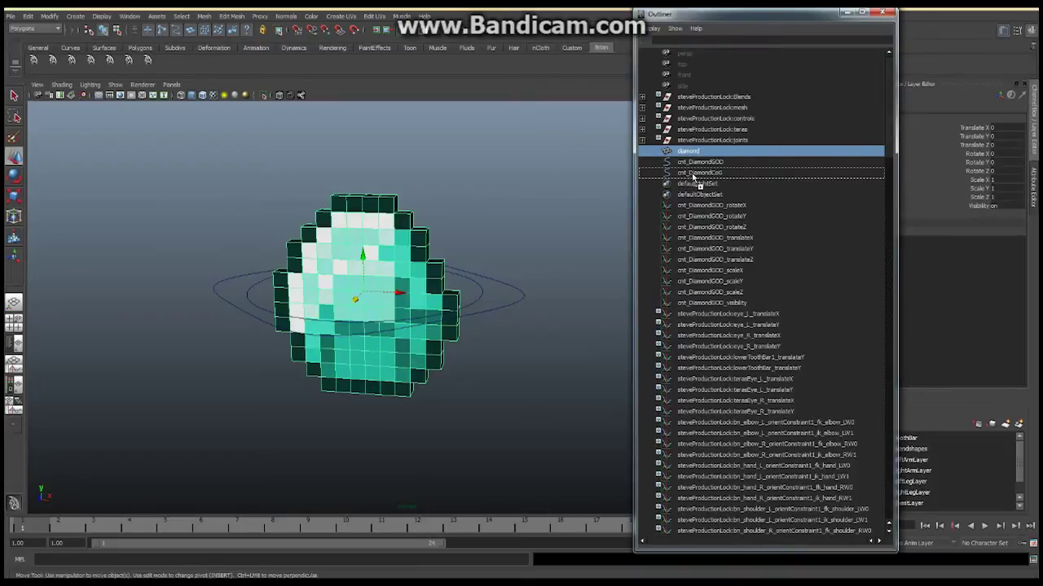
{"action": "middle_click_drag", "start_coordinate": [692, 175], "coordinate": [698, 175]}
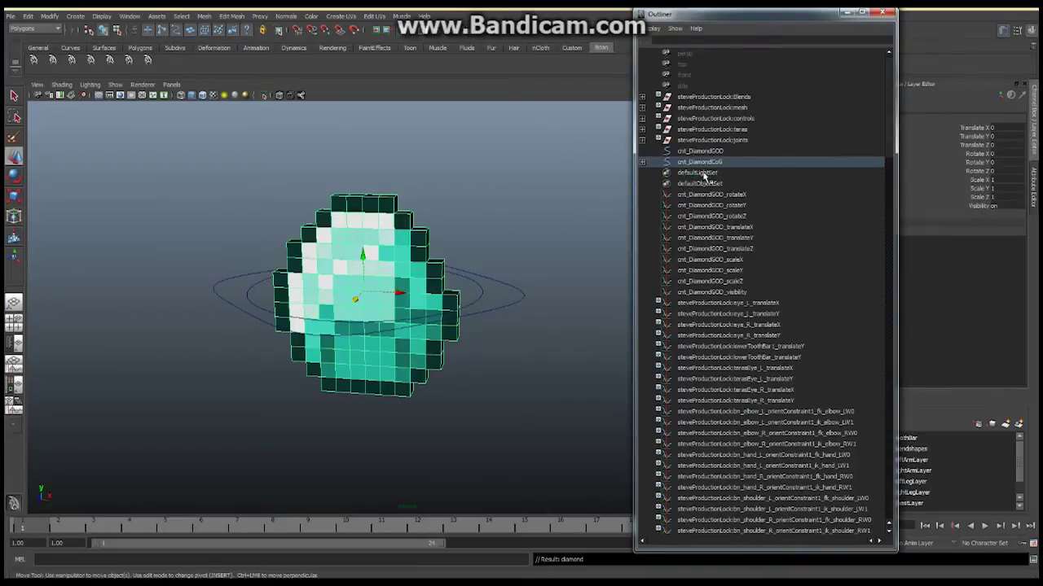
Parent cnt_DiamondCoG under cnt_DiamondGOD.
{"action": "left_click", "coordinate": [642, 162]}
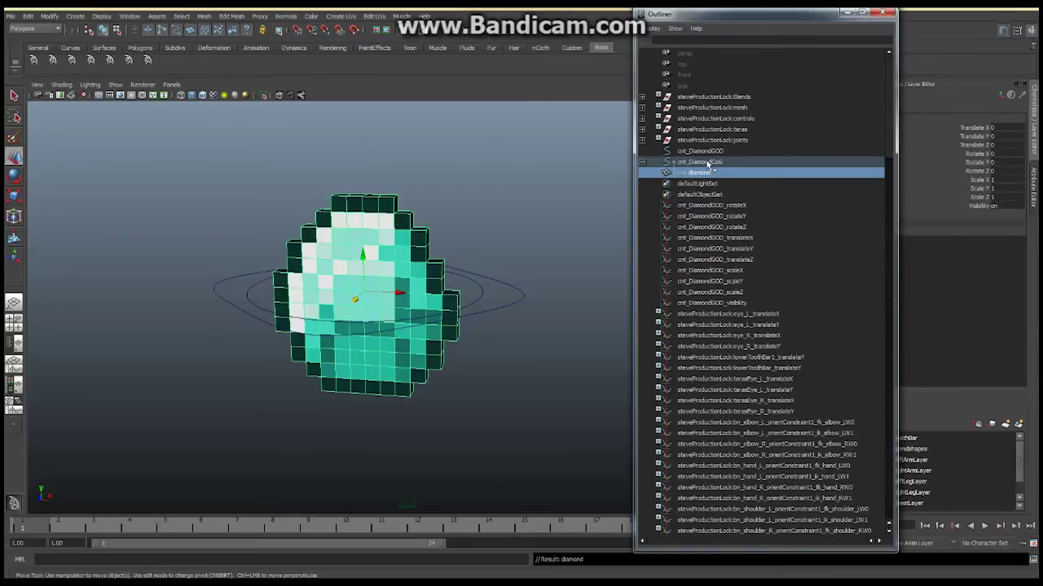
{"action": "left_click", "coordinate": [707, 163]}
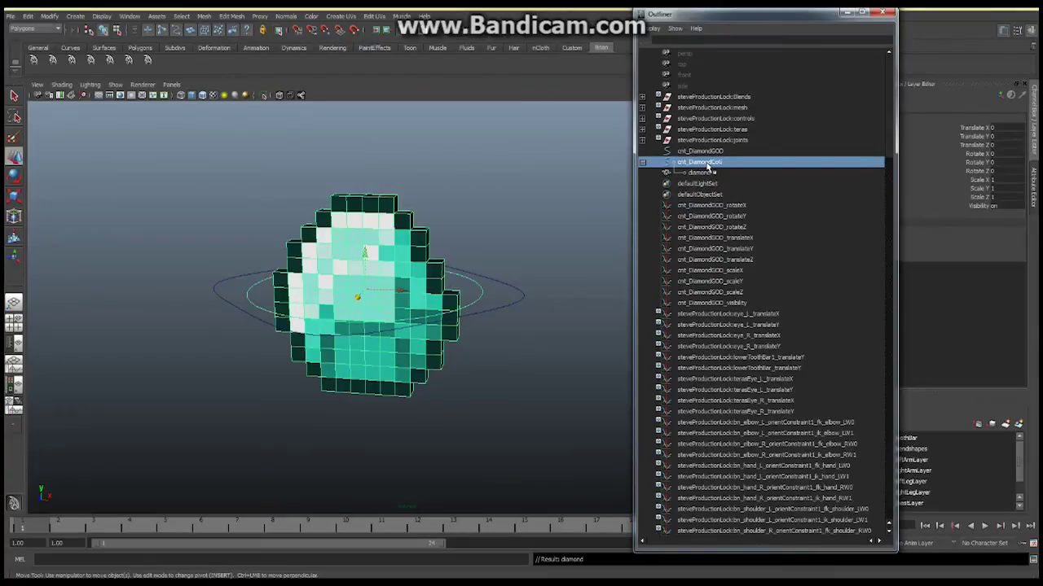
{"action": "middle_click_drag", "start_coordinate": [706, 166], "coordinate": [707, 151]}
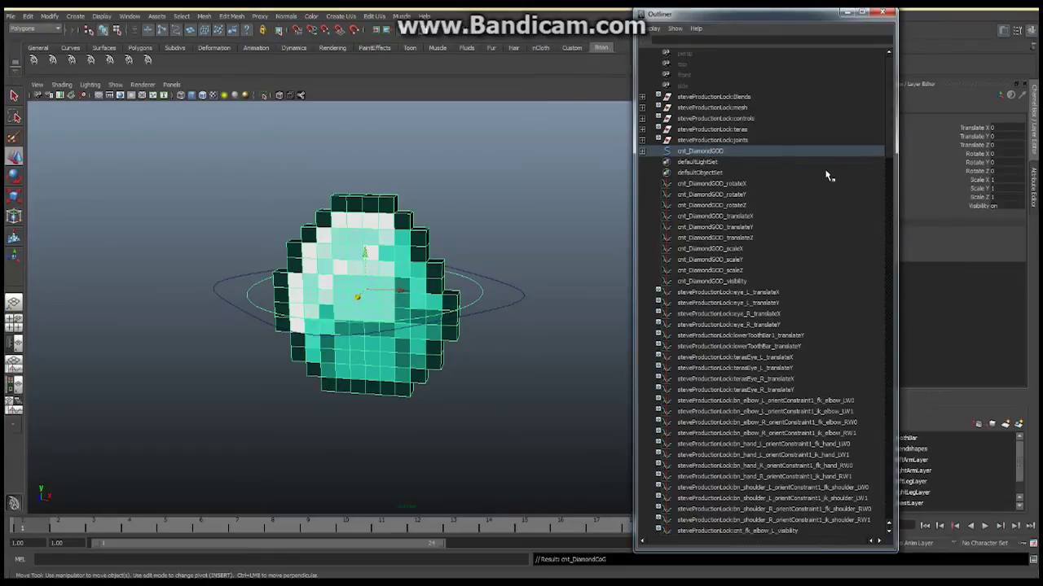
Close the Outliner and delete the keys on cnt_DiamondGOD from the timeline.
{"action": "left_click", "coordinate": [847, 14]}
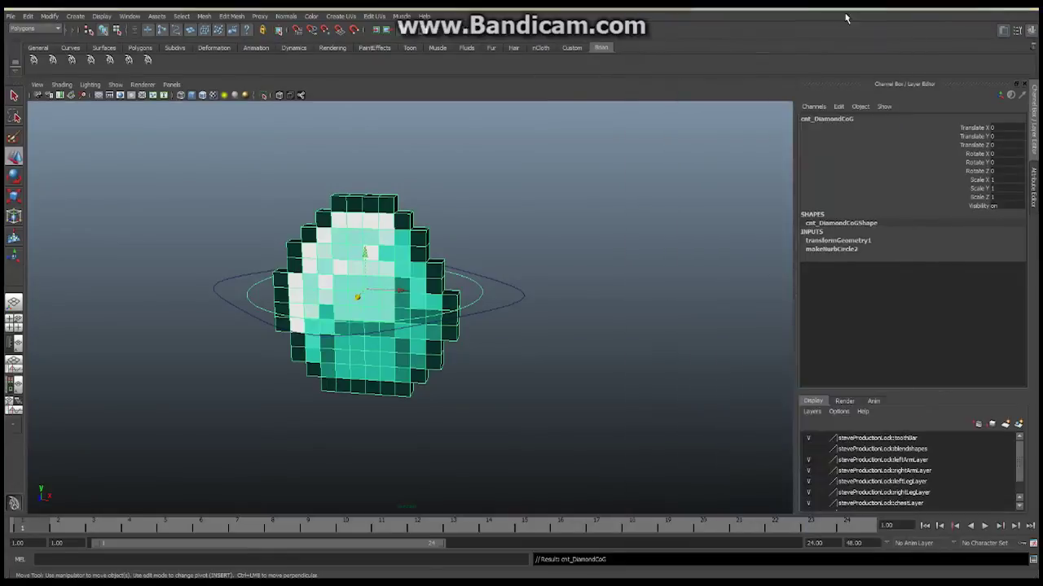
{"action": "scroll", "coordinate": [433, 326], "scroll_direction": "down", "scroll_amount": 3}
{"action": "scroll", "coordinate": [456, 318], "scroll_direction": "down", "scroll_amount": 2}
{"action": "left_click", "coordinate": [468, 310]}
{"action": "left_click_drag", "start_coordinate": [420, 311], "coordinate": [474, 308]}
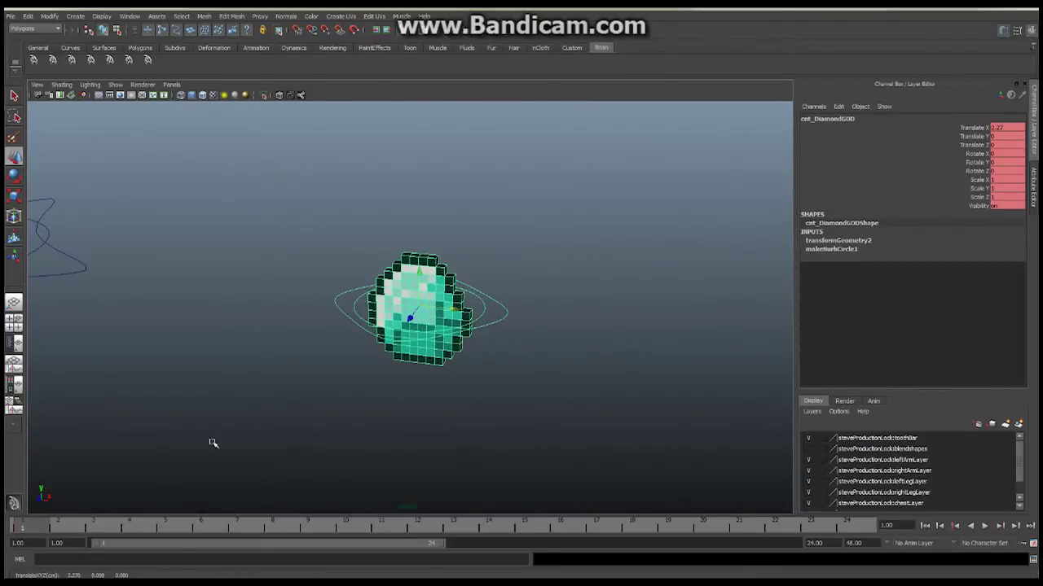
{"action": "right_click", "coordinate": [32, 530]}
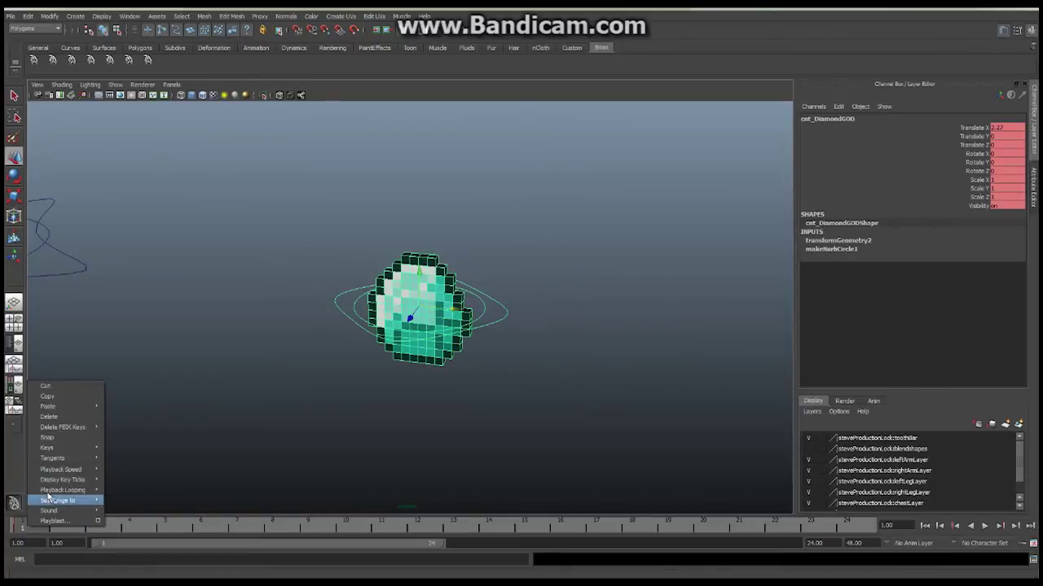
{"action": "left_click", "coordinate": [62, 417]}
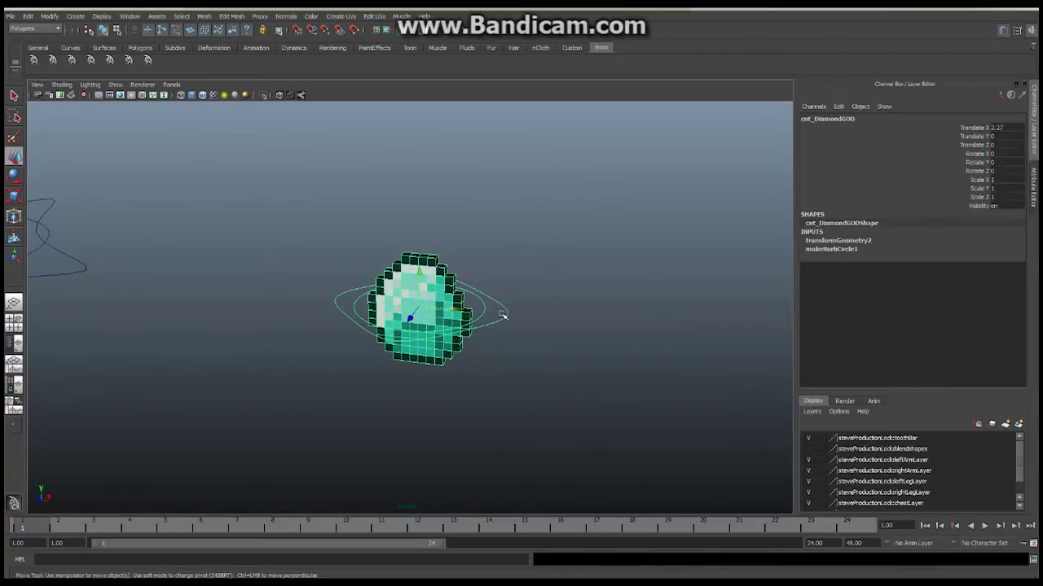
Test-move cnt_DiamondGOD and cnt_DiamondCoG to confirm the diamond follows, then undo.
{"action": "left_click", "coordinate": [511, 319]}
{"action": "left_click_drag", "start_coordinate": [458, 310], "coordinate": [448, 318]}
{"action": "left_click", "coordinate": [479, 313]}
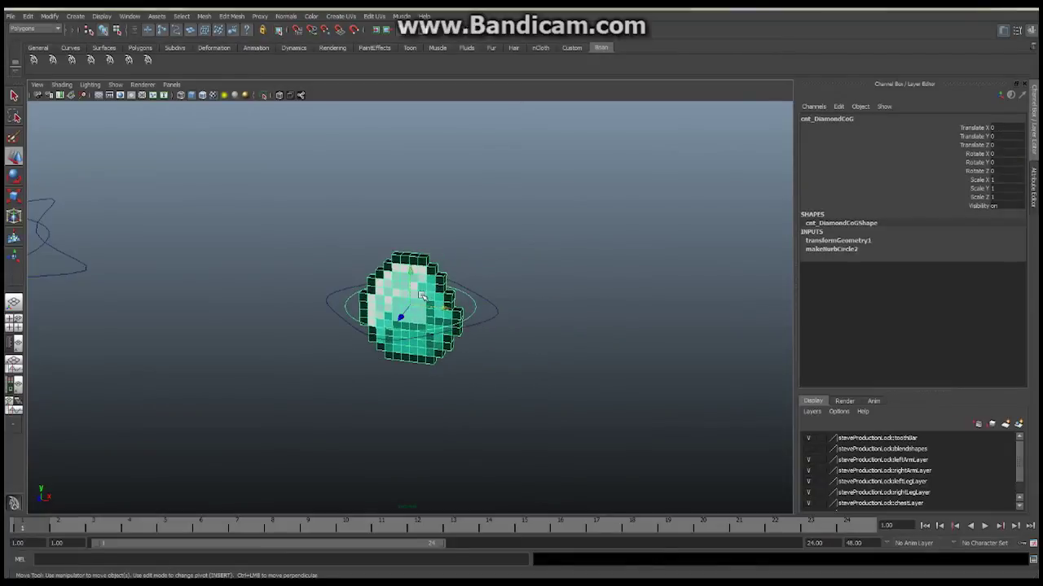
{"action": "mouse_move", "coordinate": [411, 278]}
{"action": "left_mouse_down"}
{"action": "mouse_move", "coordinate": [397, 299]}
{"action": "mouse_move", "coordinate": [397, 363]}
{"action": "left_mouse_up"}
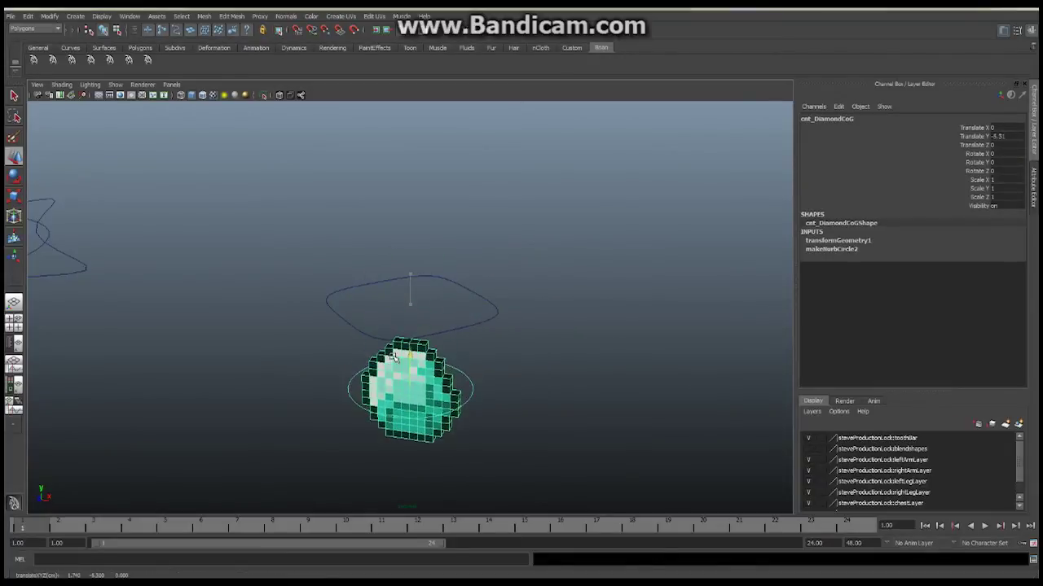
{"action": "left_click", "coordinate": [492, 332]}
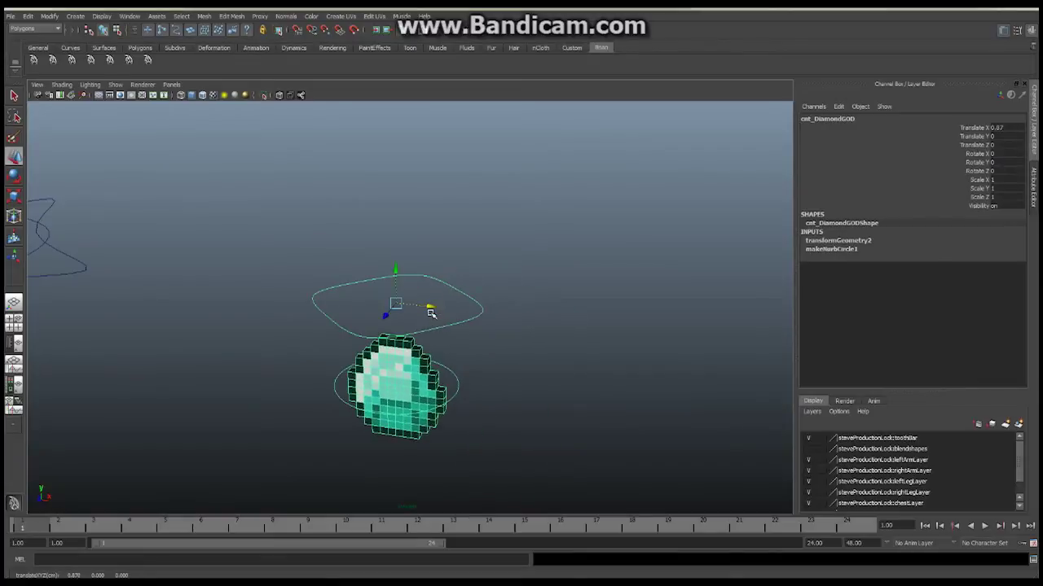
{"action": "key", "text": "ctrl+z"}
{"action": "key", "text": "ctrl+z"}
{"action": "key", "text": "ctrl+z"}
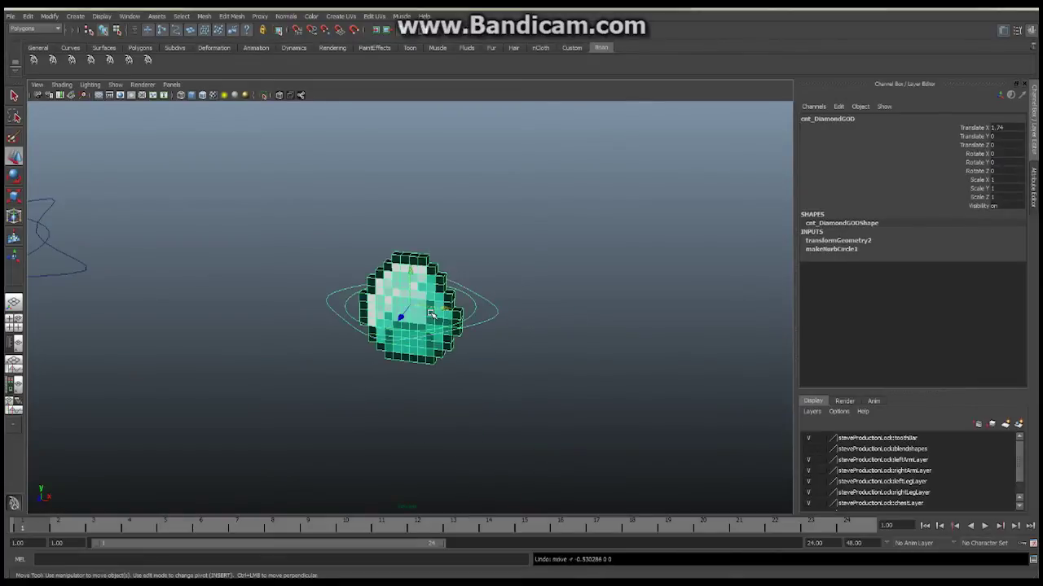
{"action": "key", "text": "ctrl+z"}
{"action": "key", "text": "ctrl+z"}
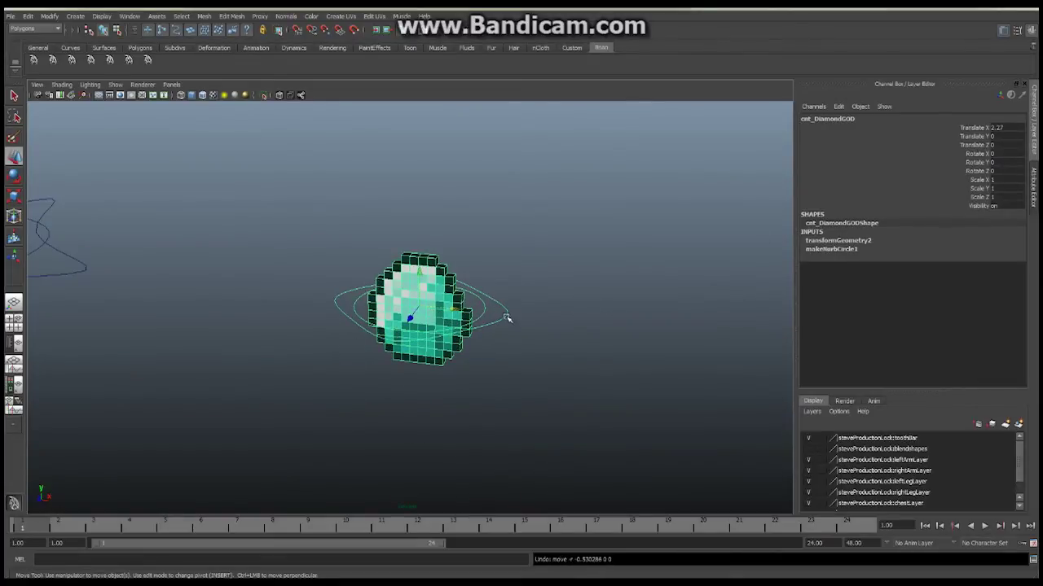
Set cnt_DiamondGOD's Translate X to 0 and zoom out to show Steve beside it.
{"action": "double_click", "coordinate": [1000, 128]}
{"action": "type", "text": "0"}
{"action": "key", "text": "Return"}
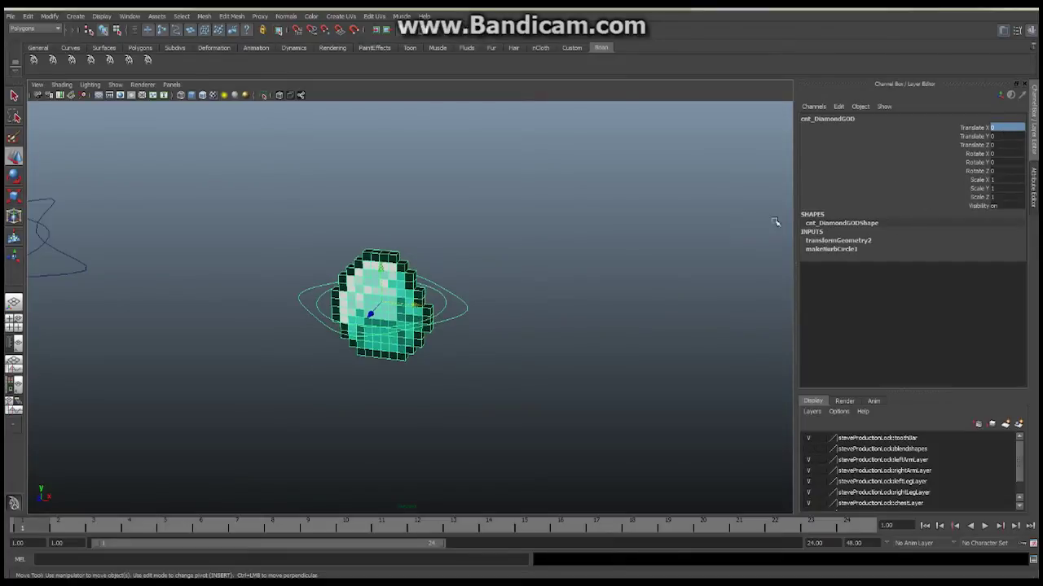
{"action": "right_click_drag", "start_coordinate": [775, 221], "coordinate": [349, 255], "text": "alt"}
{"action": "mouse_move", "coordinate": [349, 256]}
{"action": "left_mouse_down", "text": "alt"}
{"action": "mouse_move", "coordinate": [426, 242]}
{"action": "mouse_move", "coordinate": [457, 309]}
{"action": "mouse_move", "coordinate": [496, 274]}
{"action": "mouse_move", "coordinate": [417, 310]}
{"action": "left_mouse_up", "text": "alt"}
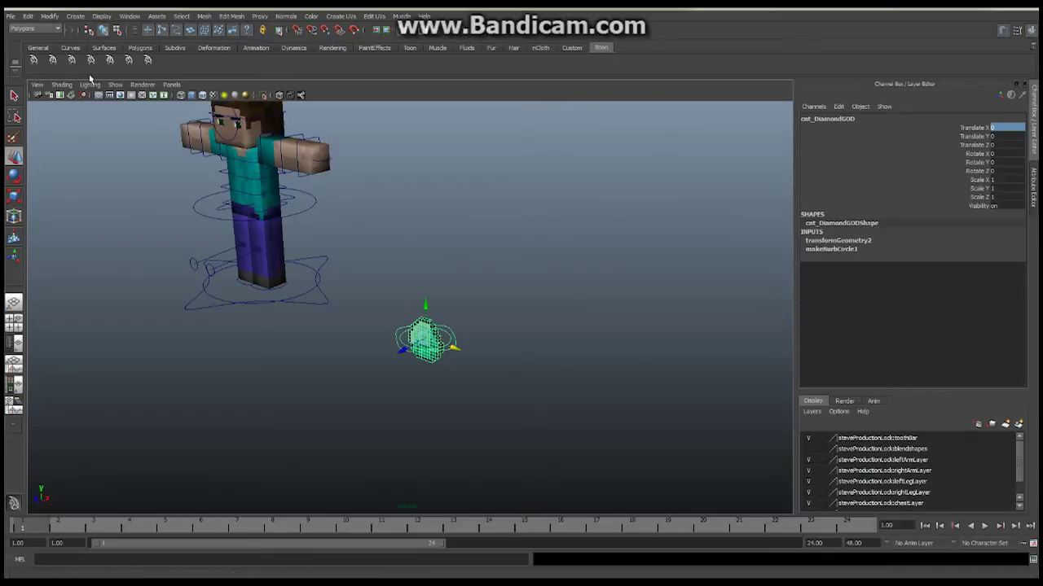
Switch to the Animation menu set and zoom in, looking down on Steve's arm and the diamond.
{"action": "left_click", "coordinate": [58, 29]}
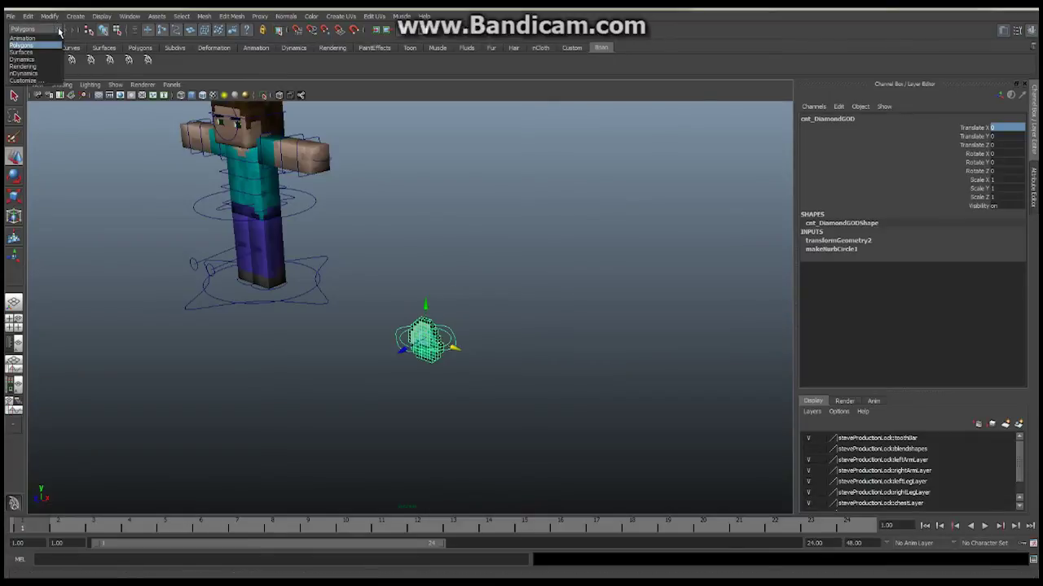
{"action": "left_click", "coordinate": [30, 39]}
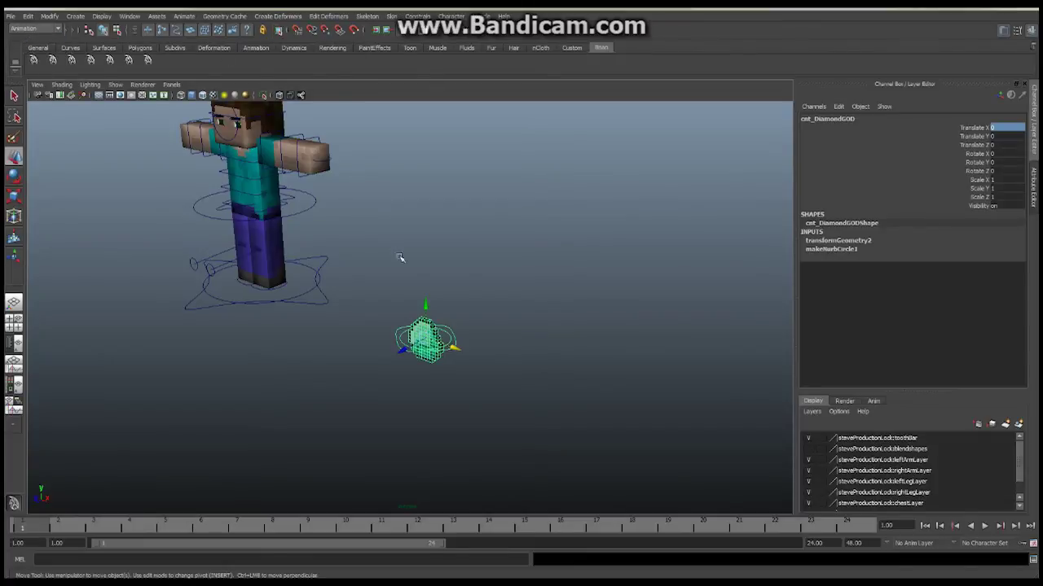
{"action": "middle_click_drag", "start_coordinate": [364, 174], "coordinate": [314, 263], "text": "alt"}
{"action": "right_click_drag", "start_coordinate": [315, 263], "coordinate": [397, 255], "text": "alt"}
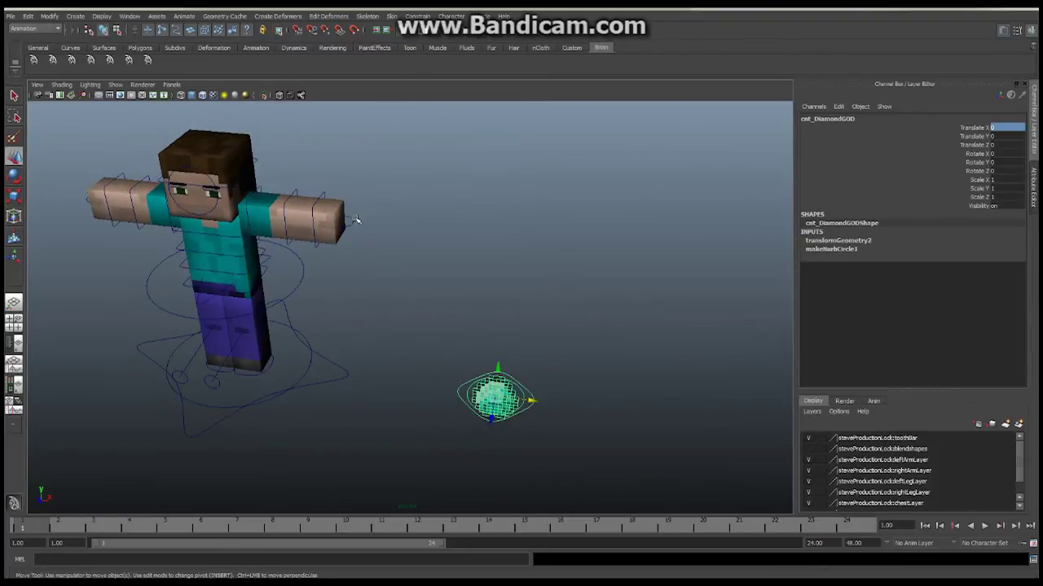
{"action": "left_click_drag", "start_coordinate": [337, 249], "coordinate": [289, 270], "text": "alt"}
{"action": "right_click_drag", "start_coordinate": [288, 270], "coordinate": [345, 241], "text": "alt"}
{"action": "left_click_drag", "start_coordinate": [345, 241], "coordinate": [318, 204], "text": "alt"}
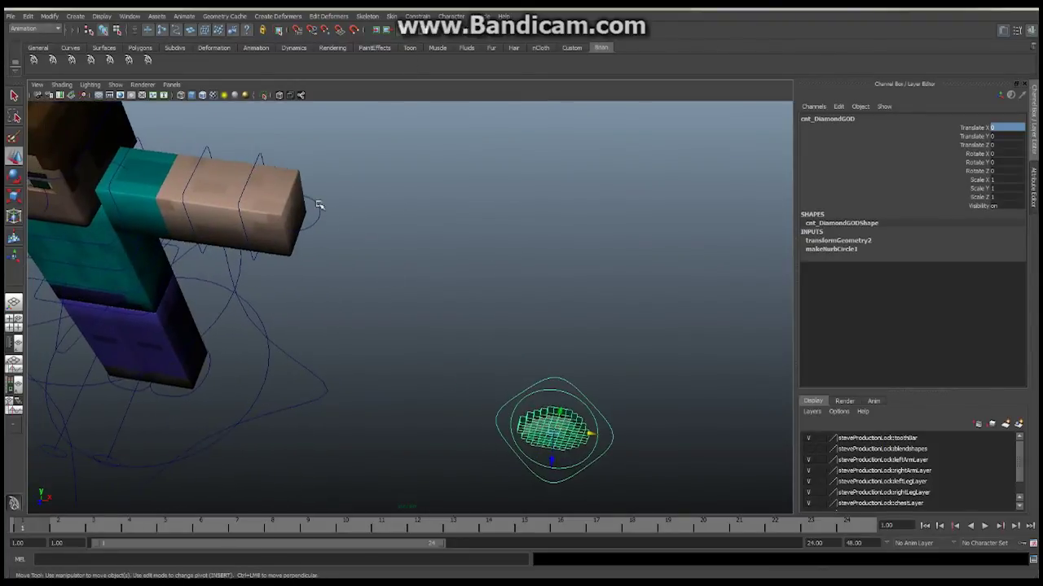
Set cnt_FK_IK_L's FK IK value to 1, then back to 0.
{"action": "left_click", "coordinate": [317, 204]}
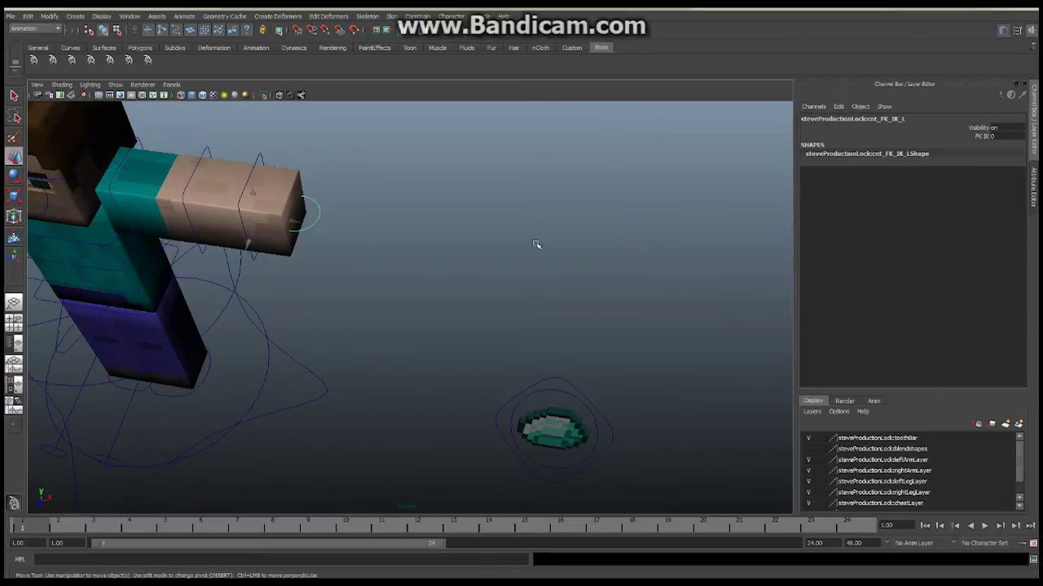
{"action": "mouse_move", "coordinate": [382, 233]}
{"action": "left_mouse_down", "text": "alt"}
{"action": "mouse_move", "coordinate": [386, 249]}
{"action": "mouse_move", "coordinate": [386, 225]}
{"action": "left_mouse_up", "text": "alt"}
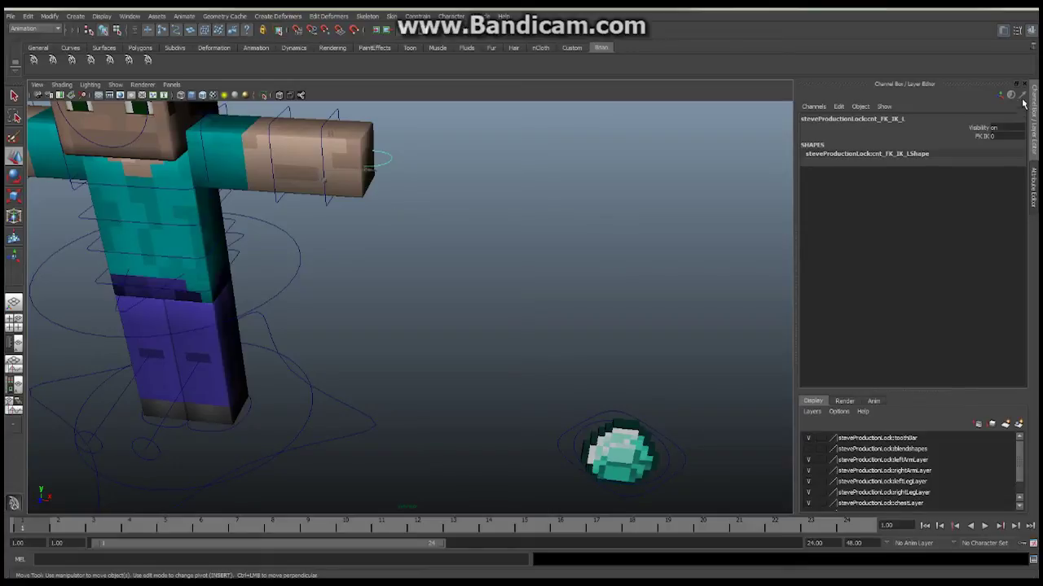
{"action": "left_click", "coordinate": [1002, 137]}
{"action": "type", "text": "1"}
{"action": "key", "text": "Return"}
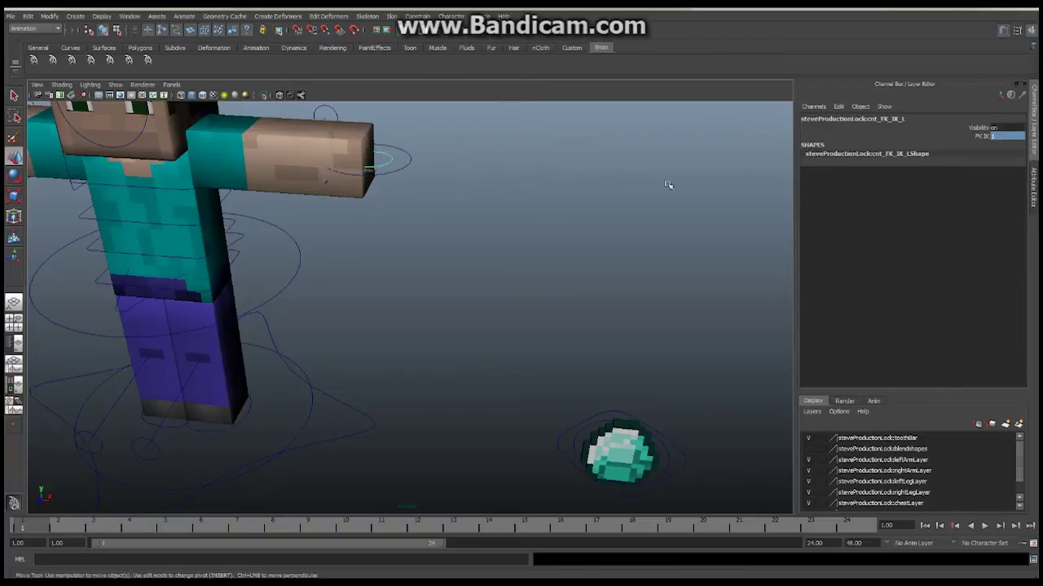
{"action": "left_click", "coordinate": [993, 136]}
{"action": "type", "text": "0"}
{"action": "key", "text": "Return"}
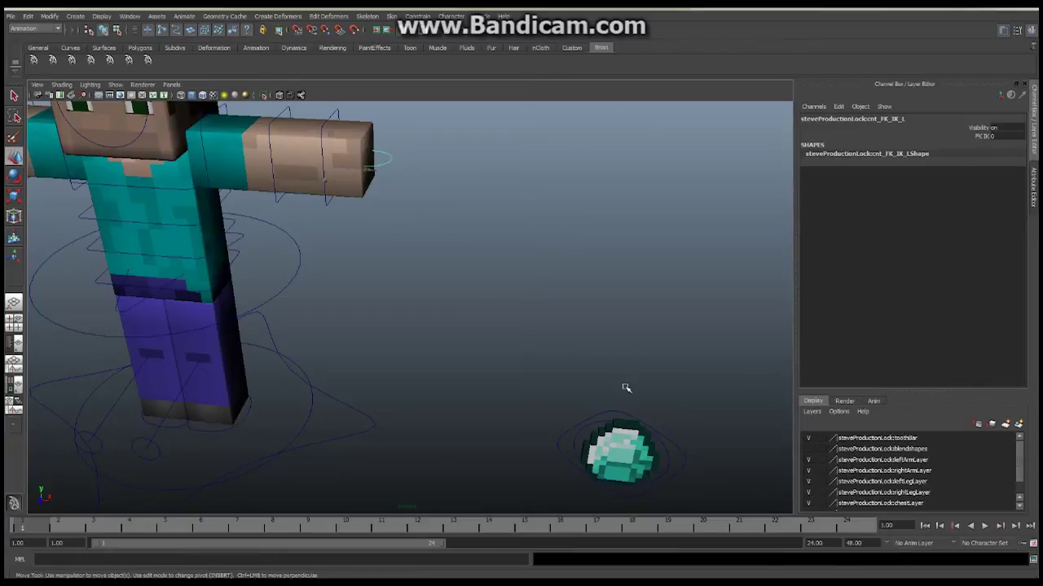
Select cnt_DiamondGOD and orbit to a front view of the whole character.
{"action": "middle_click_drag", "start_coordinate": [624, 386], "coordinate": [549, 262], "text": "alt"}
{"action": "left_click_drag", "start_coordinate": [548, 262], "coordinate": [549, 280], "text": "alt"}
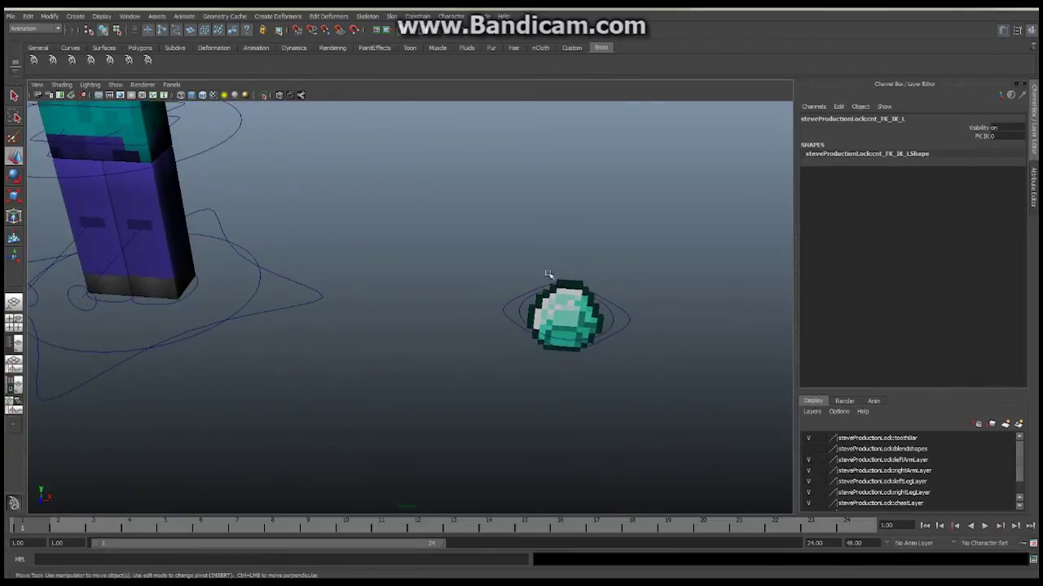
{"action": "left_click", "coordinate": [509, 298]}
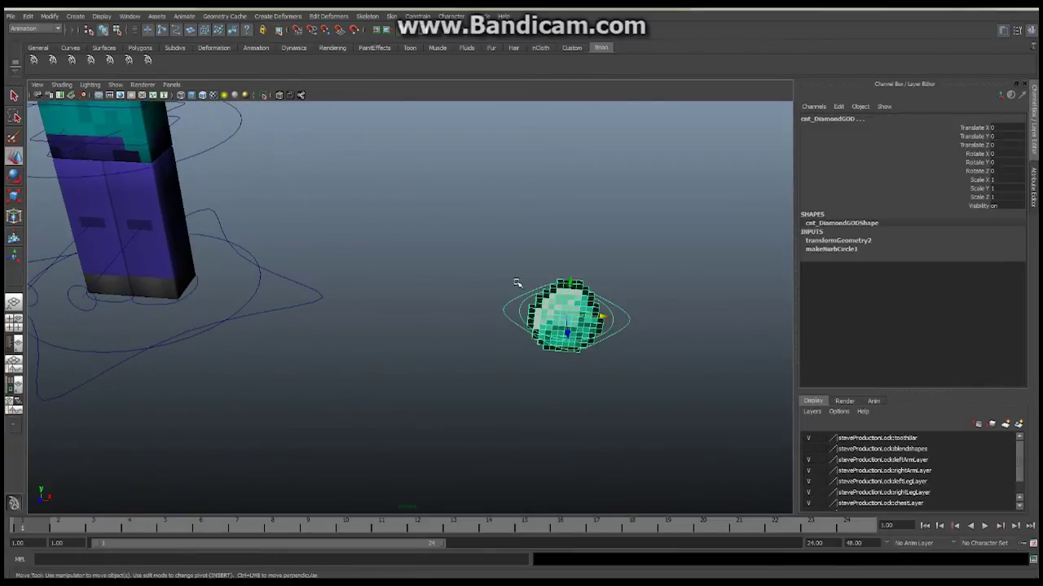
{"action": "mouse_move", "coordinate": [542, 267]}
{"action": "left_mouse_down", "text": "alt"}
{"action": "mouse_move", "coordinate": [448, 158]}
{"action": "mouse_move", "coordinate": [512, 303]}
{"action": "mouse_move", "coordinate": [475, 168]}
{"action": "left_mouse_up", "text": "alt"}
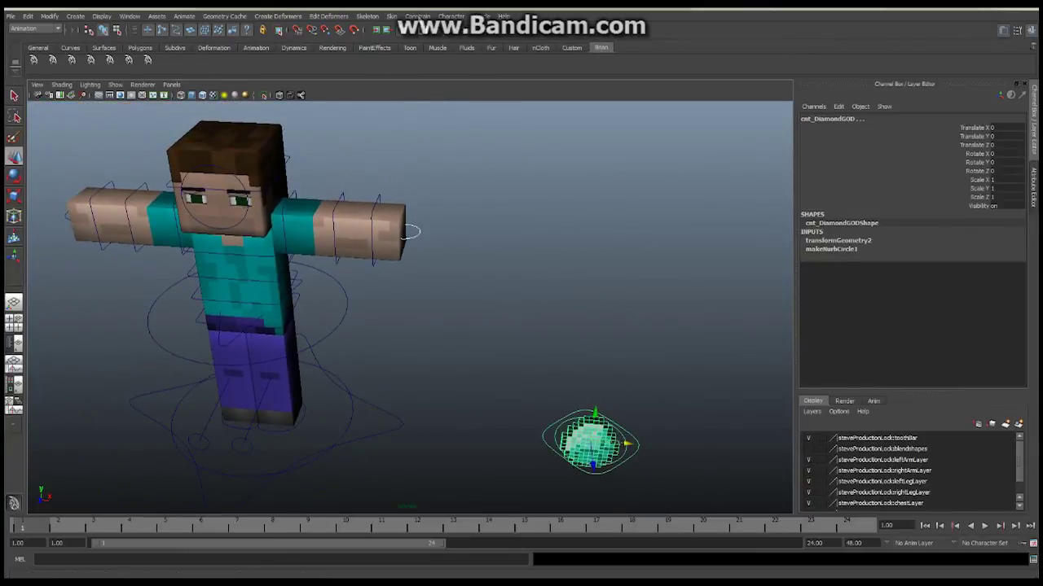
Point-constrain cnt_DiamondGOD to Steve's hand control.
{"action": "left_click", "coordinate": [418, 16]}
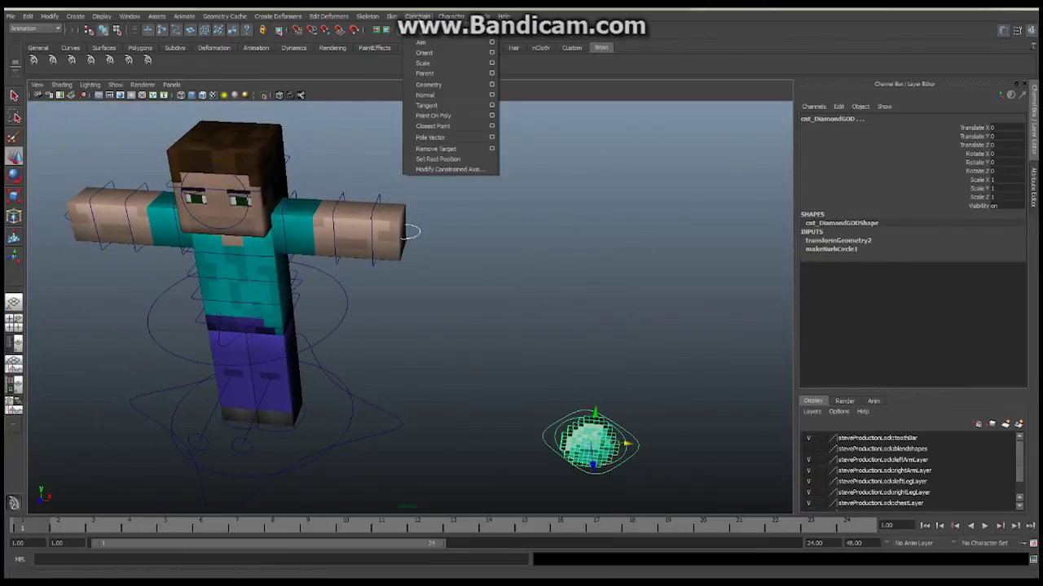
{"action": "left_click", "coordinate": [491, 31]}
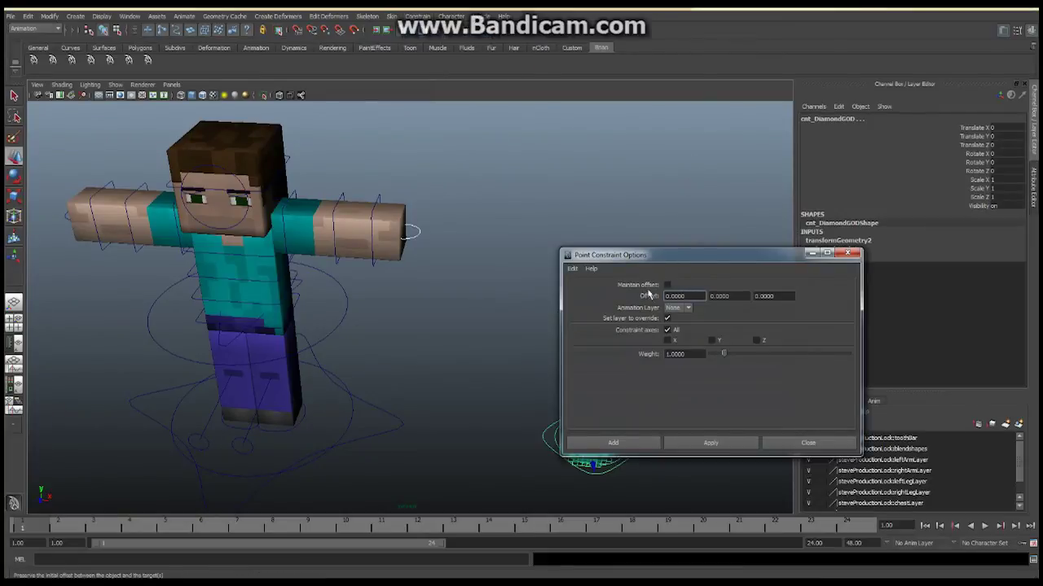
{"action": "left_click", "coordinate": [629, 442]}
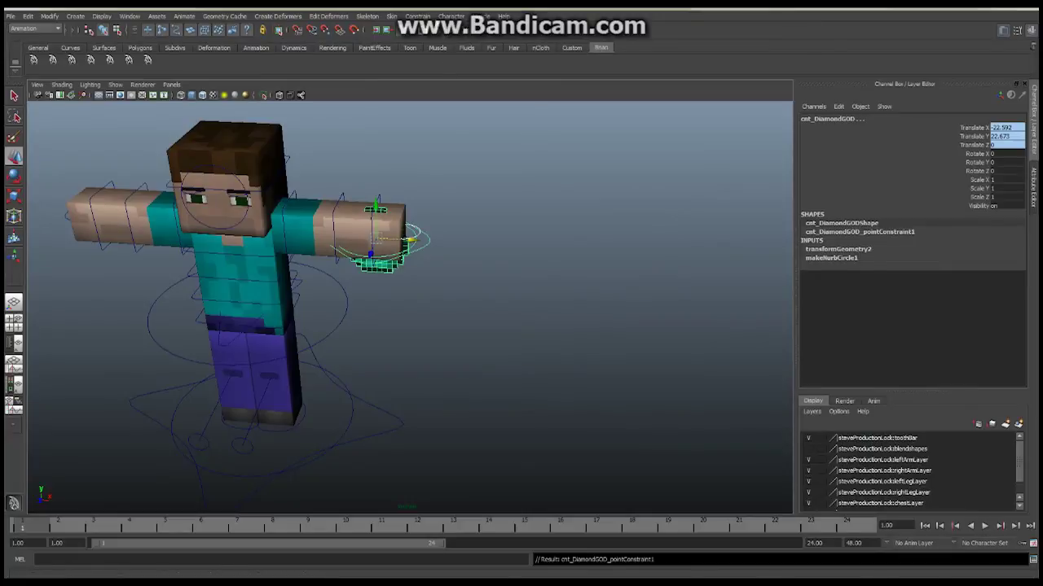
Orient-constrain cnt_DiamondGOD to the hand control with Maintain offset off.
{"action": "left_click", "coordinate": [419, 16]}
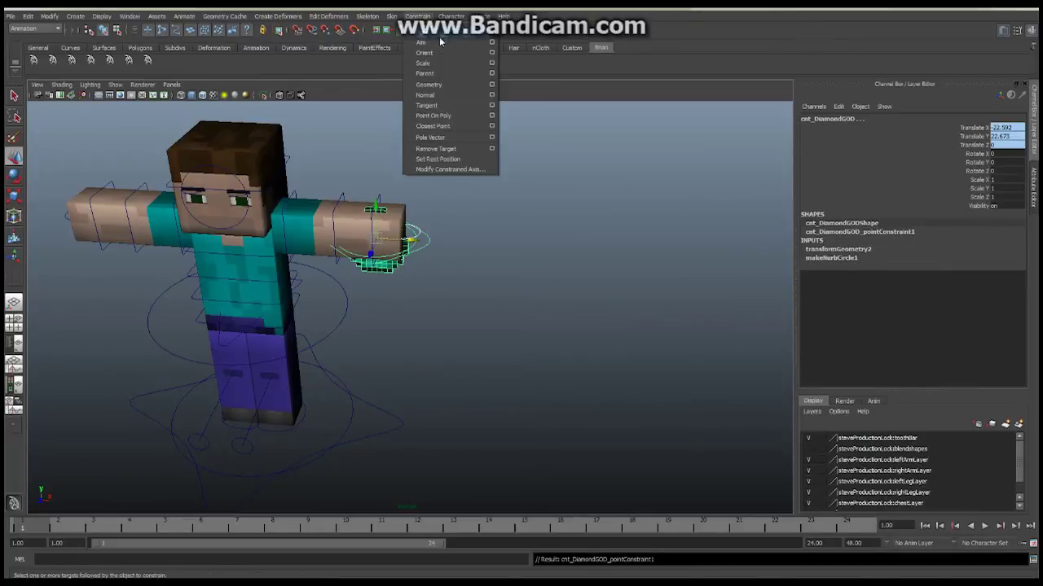
{"action": "left_click", "coordinate": [491, 53]}
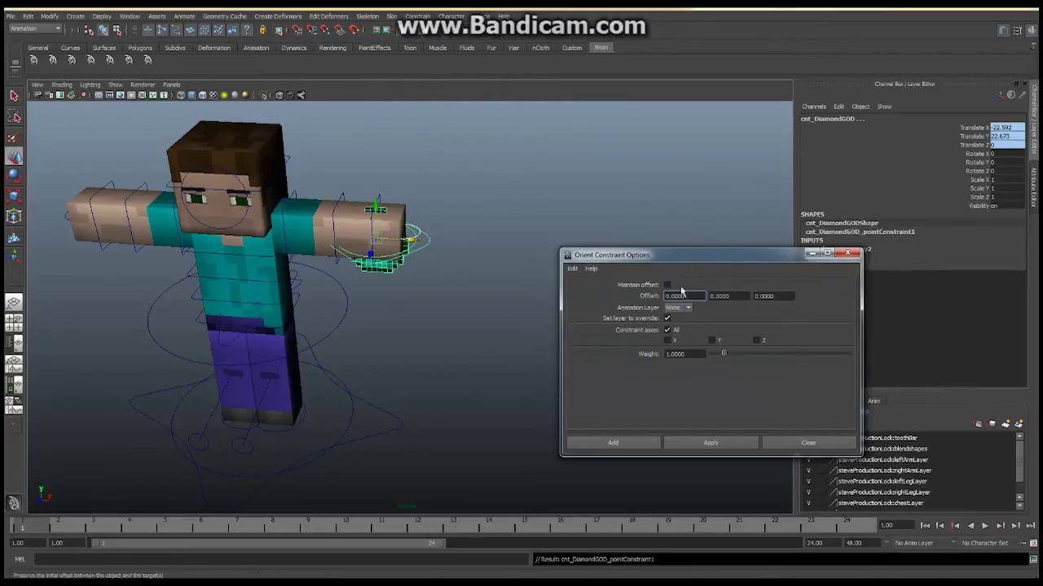
{"action": "left_click", "coordinate": [619, 445]}
{"action": "left_click_drag", "start_coordinate": [453, 211], "coordinate": [528, 198], "text": "alt"}
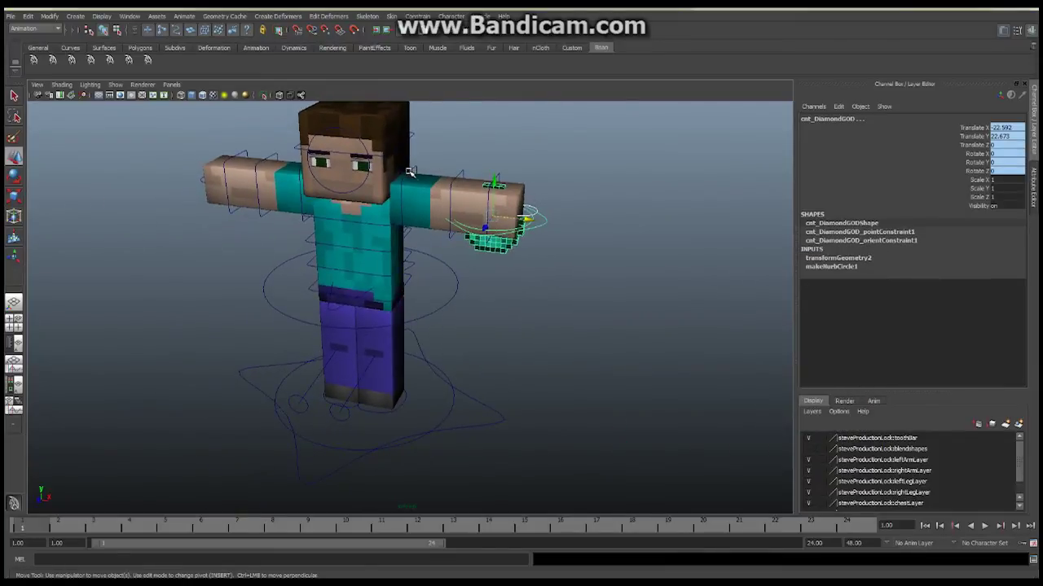
Swing the left shoulder to check the diamond follows, undo, and zoom in on the hand.
{"action": "left_click", "coordinate": [412, 176]}
{"action": "left_click", "coordinate": [13, 176]}
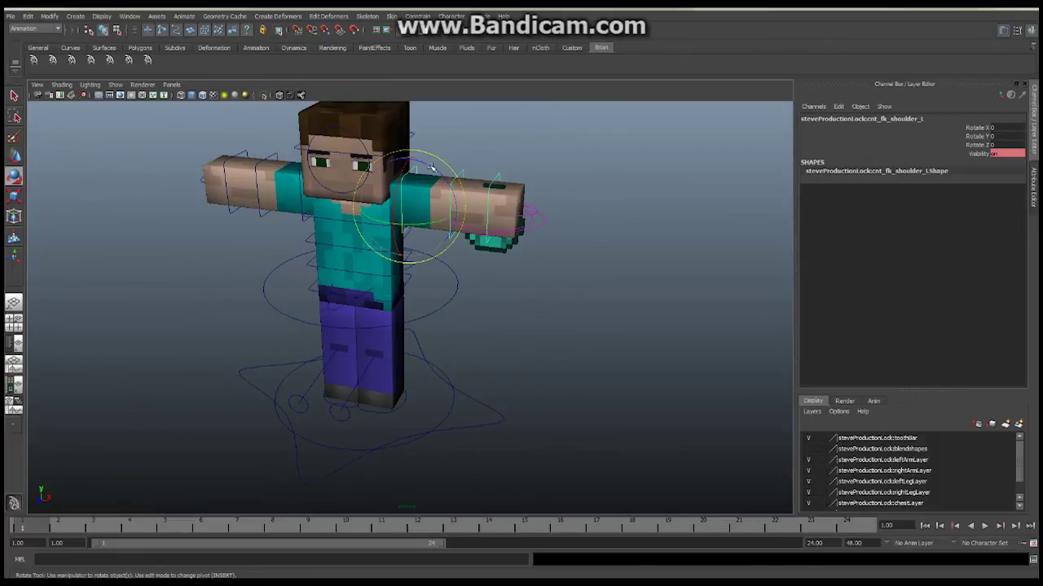
{"action": "mouse_move", "coordinate": [448, 163]}
{"action": "left_mouse_down"}
{"action": "mouse_move", "coordinate": [432, 173]}
{"action": "mouse_move", "coordinate": [446, 187]}
{"action": "mouse_move", "coordinate": [448, 173]}
{"action": "left_mouse_up"}
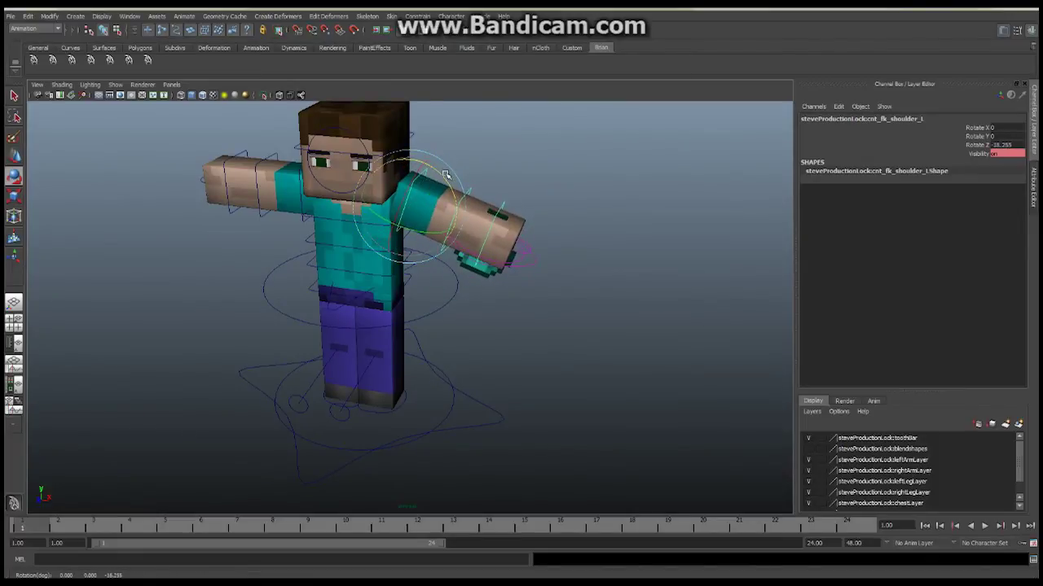
{"action": "key", "text": "ctrl+z"}
{"action": "right_click_drag", "start_coordinate": [323, 321], "coordinate": [663, 286], "text": "alt"}
{"action": "middle_click_drag", "start_coordinate": [663, 286], "coordinate": [549, 372], "text": "alt"}
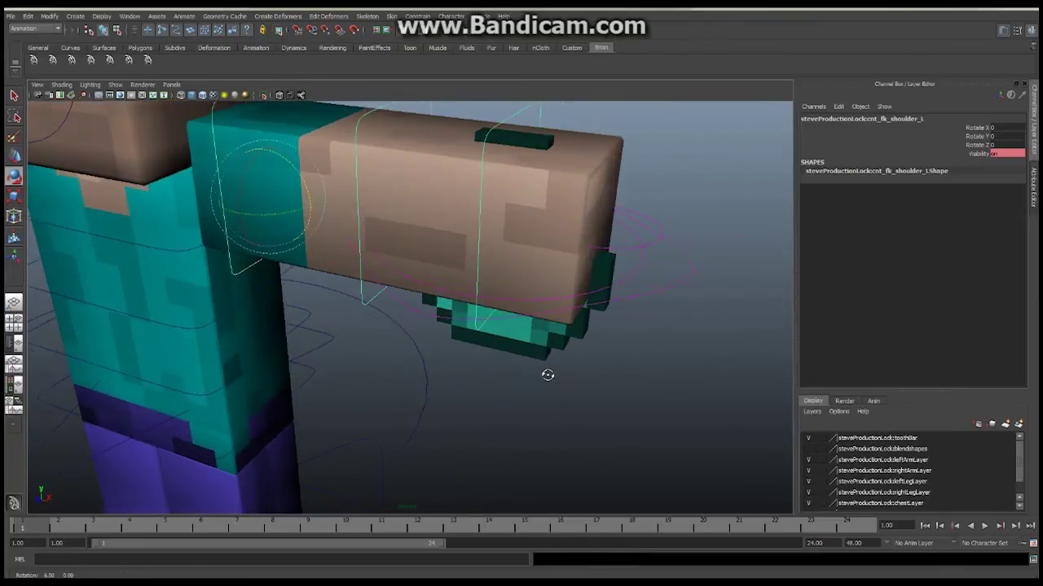
Raise, shift and tilt cnt_DiamondCoG about -36° in Z so the diamond sits upright at the fist.
{"action": "left_click", "coordinate": [636, 270]}
{"action": "left_click", "coordinate": [13, 156]}
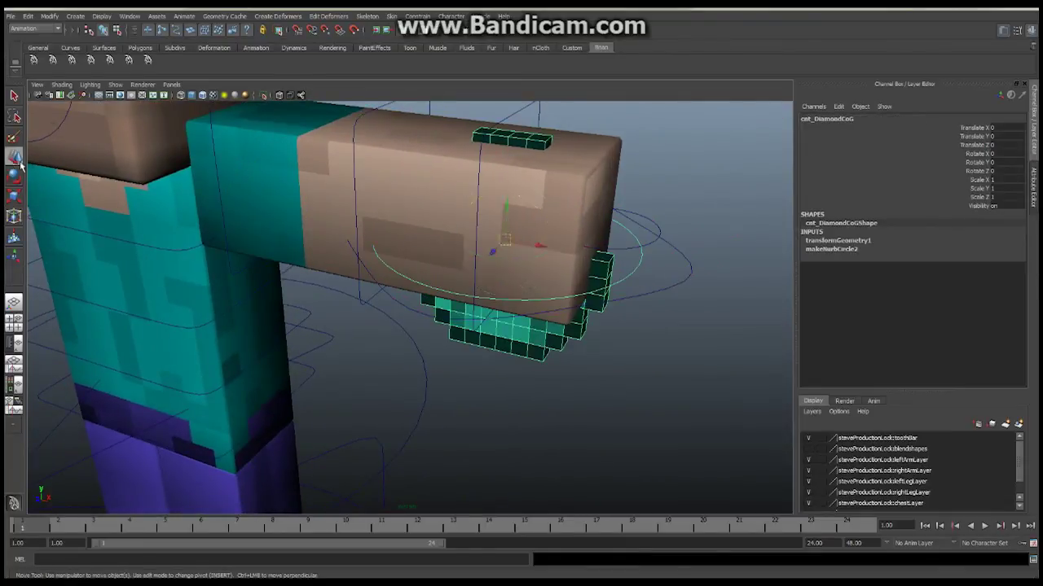
{"action": "mouse_move", "coordinate": [509, 209]}
{"action": "left_mouse_down"}
{"action": "mouse_move", "coordinate": [509, 69]}
{"action": "mouse_move", "coordinate": [584, 210]}
{"action": "mouse_move", "coordinate": [616, 227]}
{"action": "mouse_move", "coordinate": [233, 223]}
{"action": "left_mouse_up"}
{"action": "left_click", "coordinate": [14, 176]}
{"action": "left_click", "coordinate": [14, 157]}
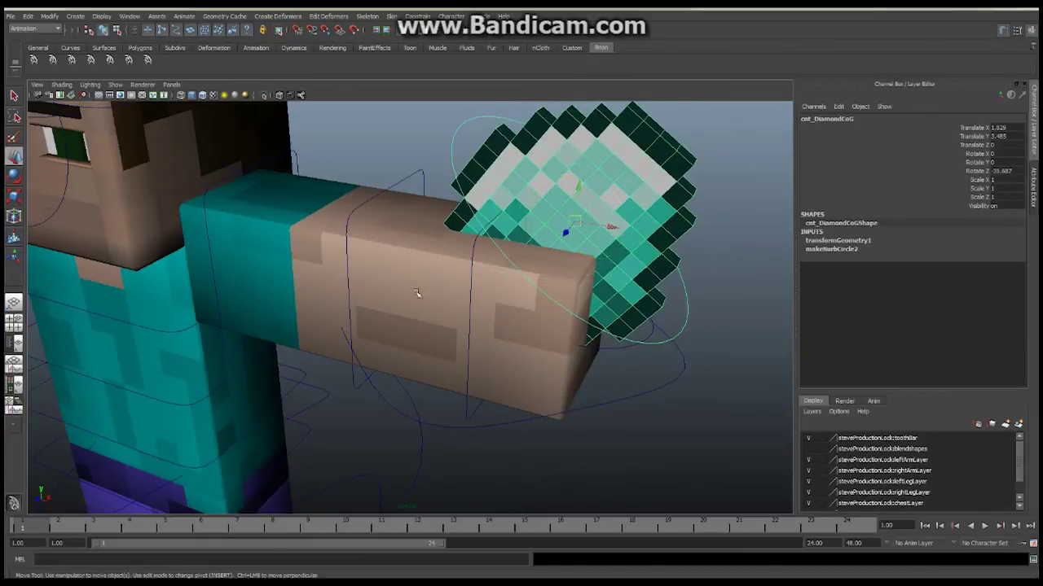
{"action": "left_click_drag", "start_coordinate": [611, 229], "coordinate": [633, 236]}
{"action": "left_click_drag", "start_coordinate": [600, 191], "coordinate": [600, 163]}
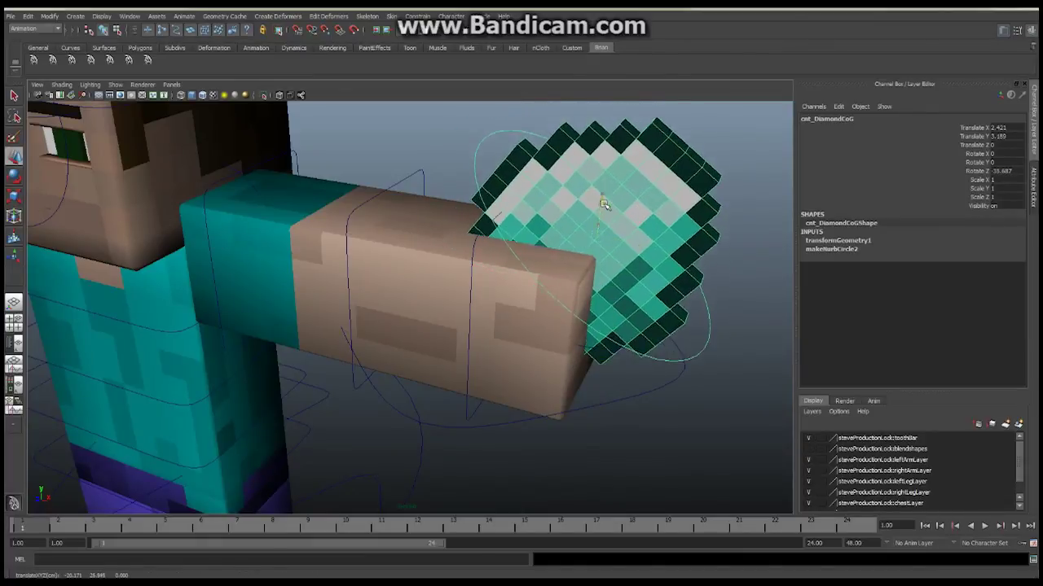
{"action": "scroll", "coordinate": [579, 294], "scroll_direction": "down", "scroll_amount": 5}
{"action": "left_click_drag", "start_coordinate": [579, 293], "coordinate": [368, 246], "text": "alt"}
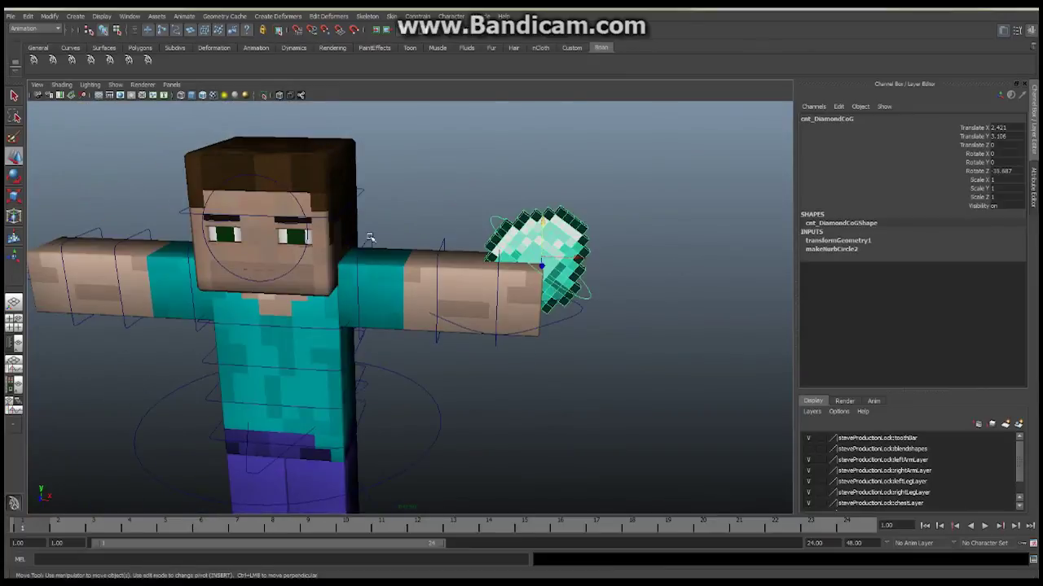
{"action": "left_click", "coordinate": [368, 238]}
Rotate cnt_fk_shoulder_L about -4.2° in Z and orbit to check the diamond stays in the fist.
{"action": "left_click", "coordinate": [13, 176]}
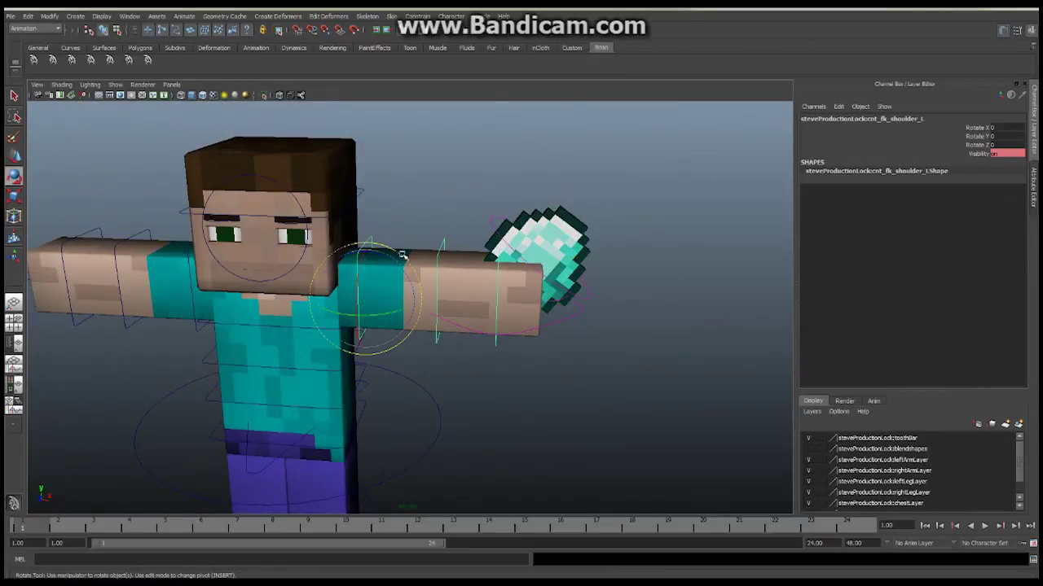
{"action": "mouse_move", "coordinate": [398, 254]}
{"action": "left_mouse_down"}
{"action": "mouse_move", "coordinate": [391, 244]}
{"action": "mouse_move", "coordinate": [401, 247]}
{"action": "mouse_move", "coordinate": [436, 193]}
{"action": "mouse_move", "coordinate": [526, 254]}
{"action": "left_mouse_up"}
{"action": "scroll", "coordinate": [549, 289], "scroll_direction": "down", "scroll_amount": 3}
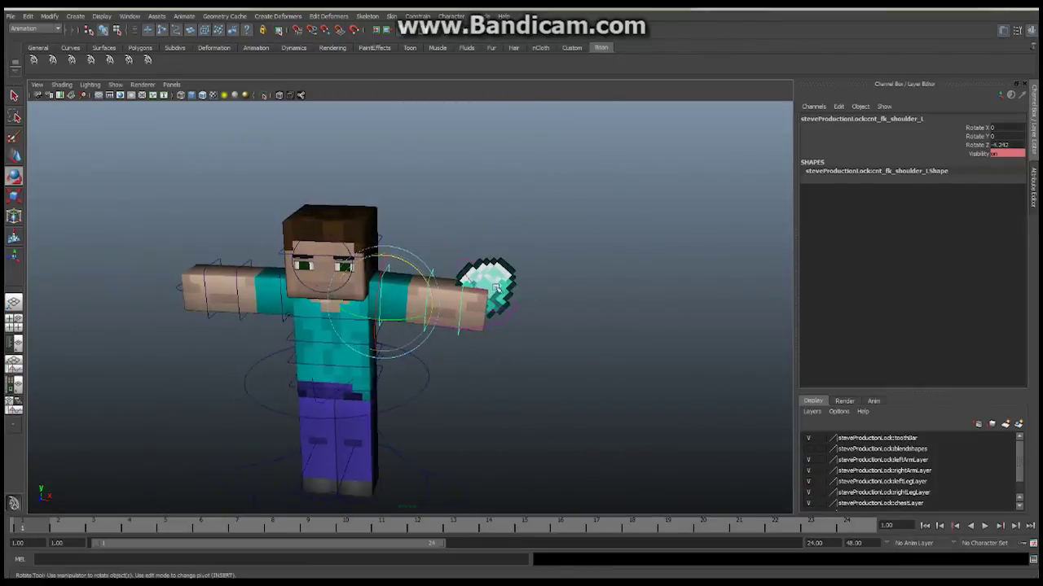
{"action": "left_click_drag", "start_coordinate": [549, 288], "coordinate": [619, 290], "text": "alt"}
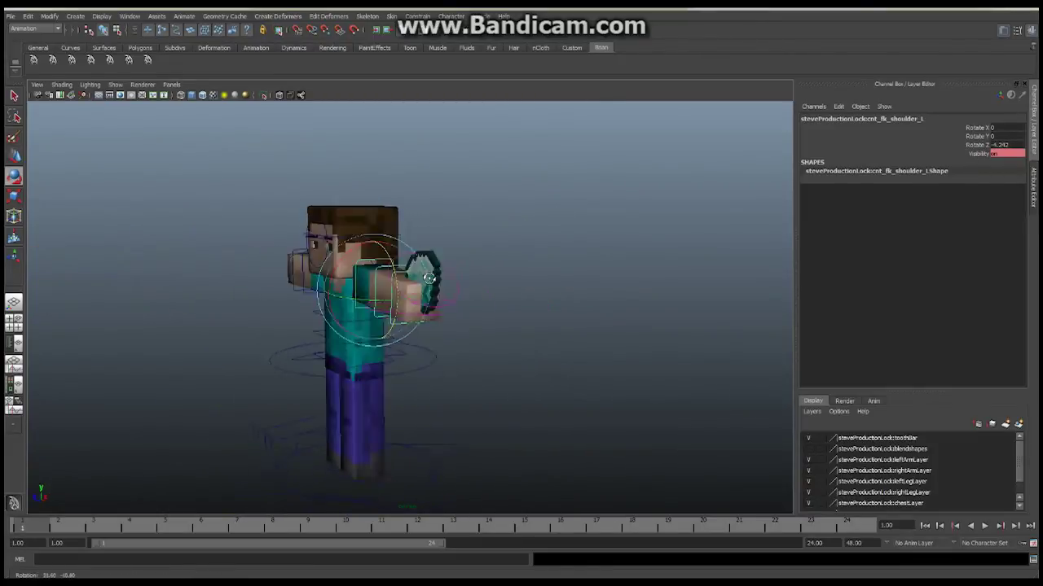
{"action": "left_click_drag", "start_coordinate": [429, 278], "coordinate": [513, 284], "text": "alt"}
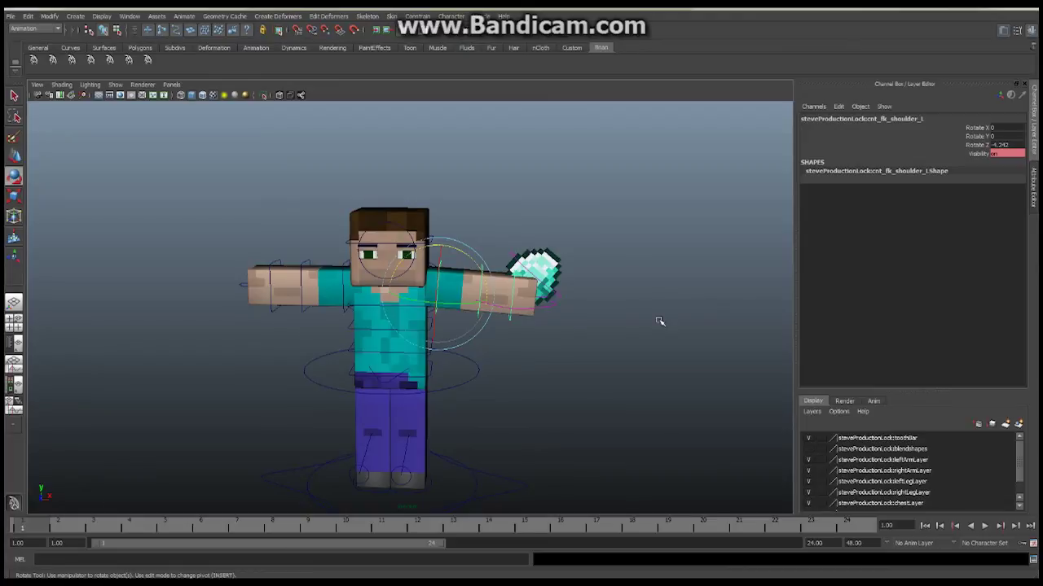
{"action": "mouse_move", "coordinate": [589, 281]}
{"action": "left_mouse_down", "text": "alt"}
{"action": "mouse_move", "coordinate": [460, 269]}
{"action": "mouse_move", "coordinate": [475, 280]}
{"action": "left_mouse_up", "text": "alt"}
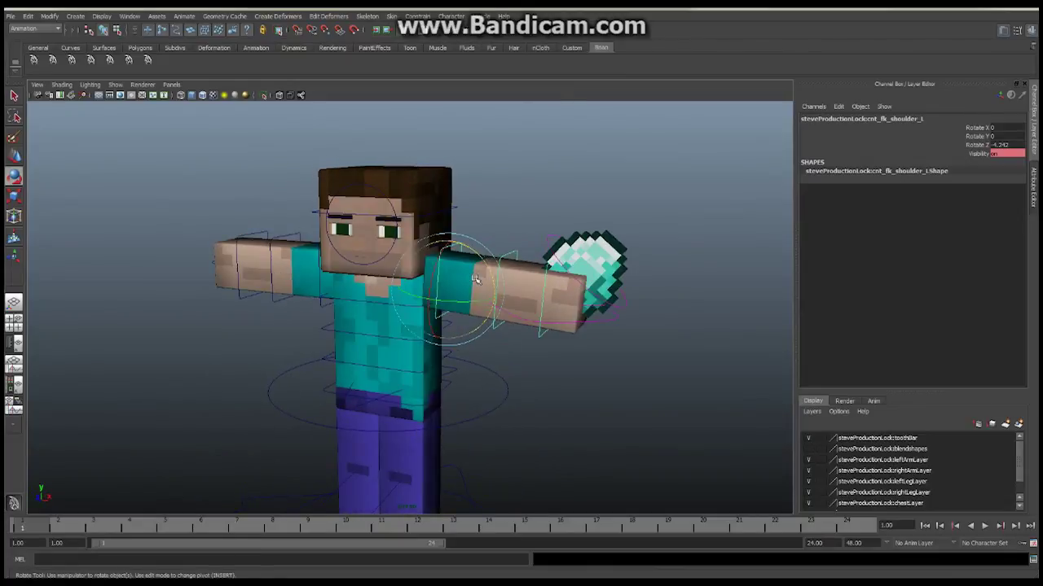